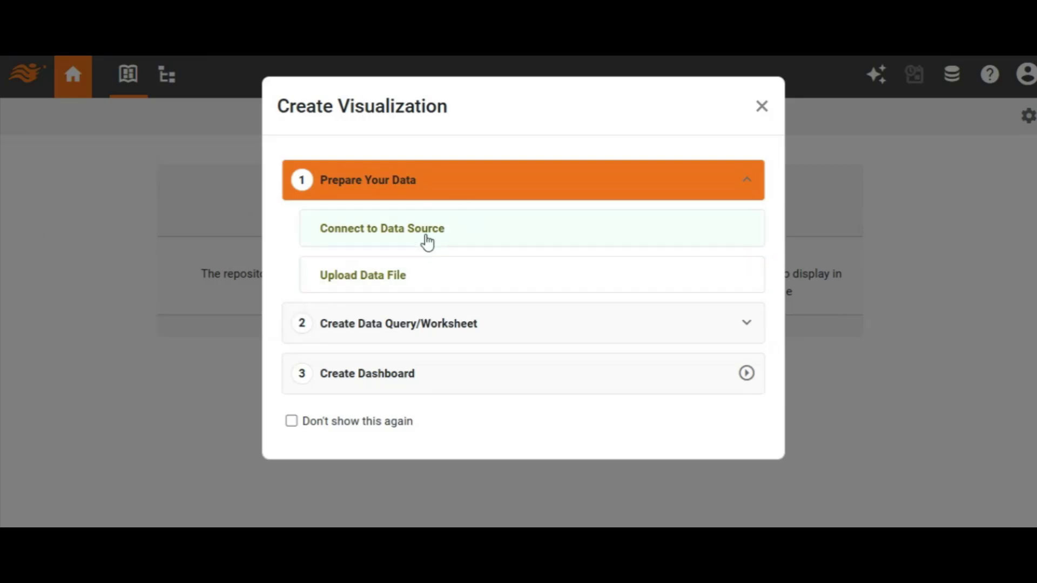
# Upload the sales_data.xlsx file from the Desktop and import Sheet1 with its first row as header
pyautogui.click(370, 278)
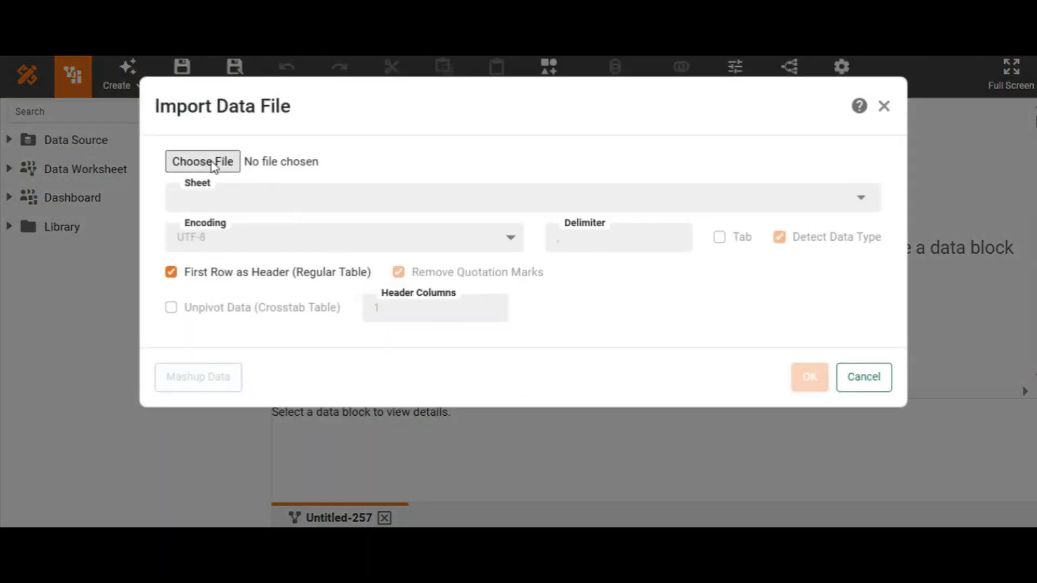
pyautogui.click(212, 163)
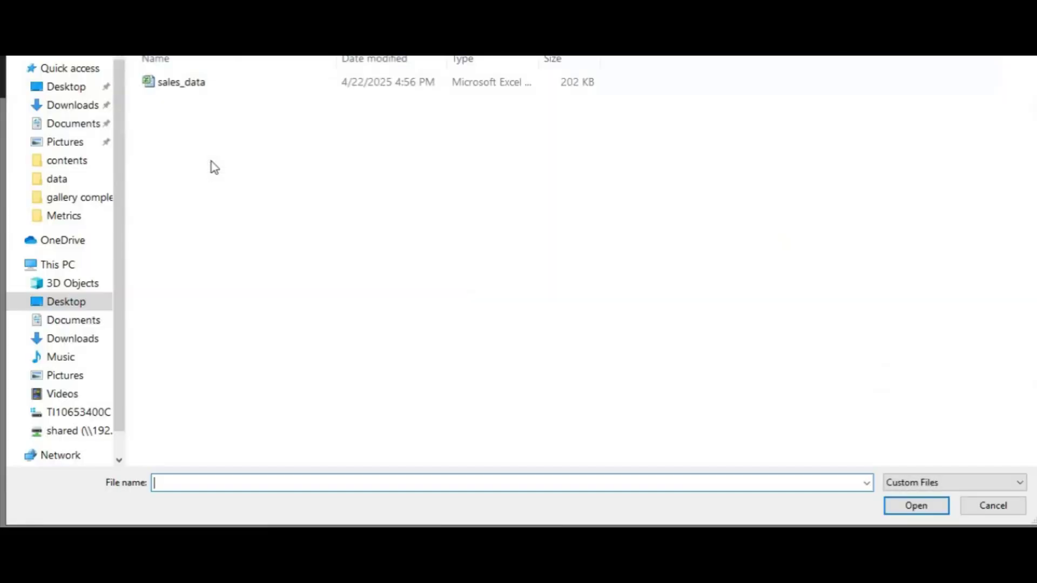
pyautogui.click(197, 89)
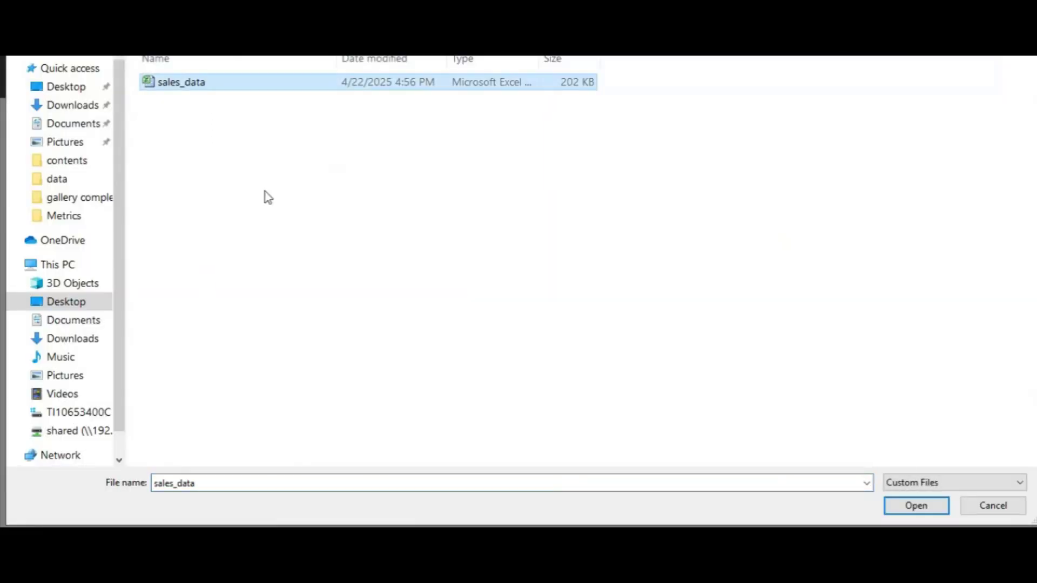
pyautogui.click(918, 506)
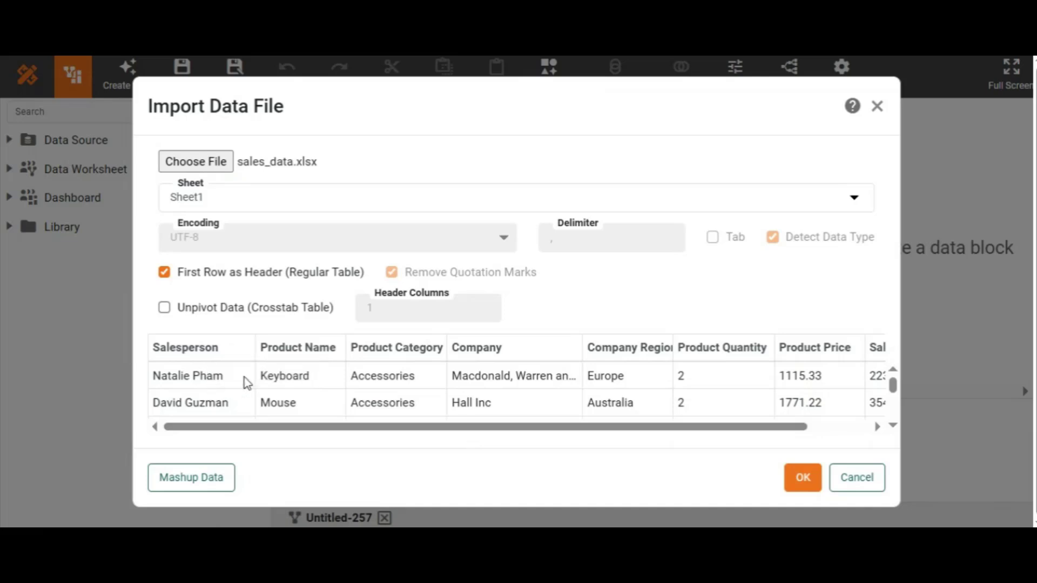
pyautogui.click(799, 477)
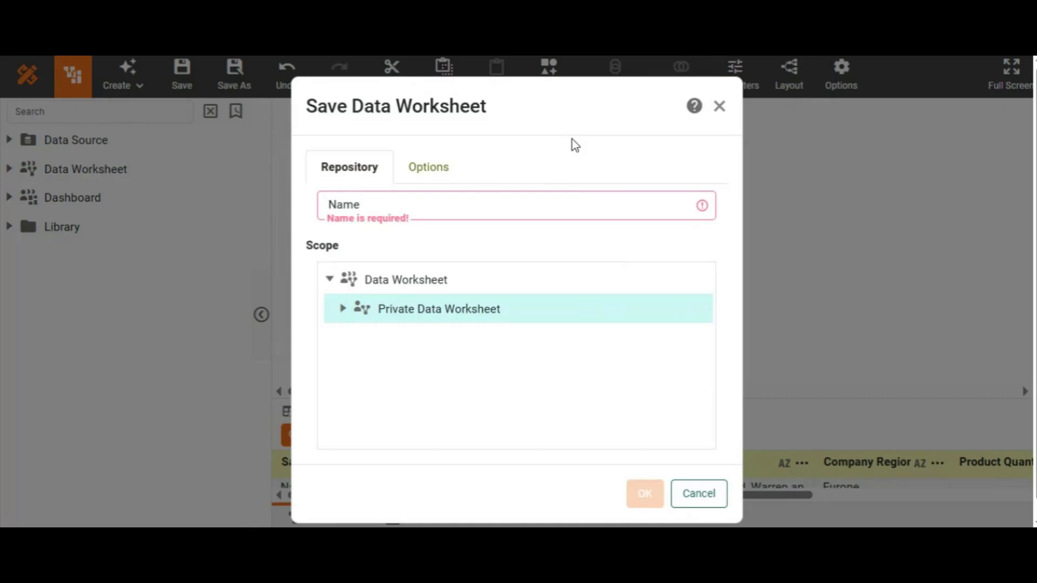
# Save the data worksheet as "sales dashboard" under Private Data Worksheet
pyautogui.click(544, 206)
pyautogui.write('sales dashboard')
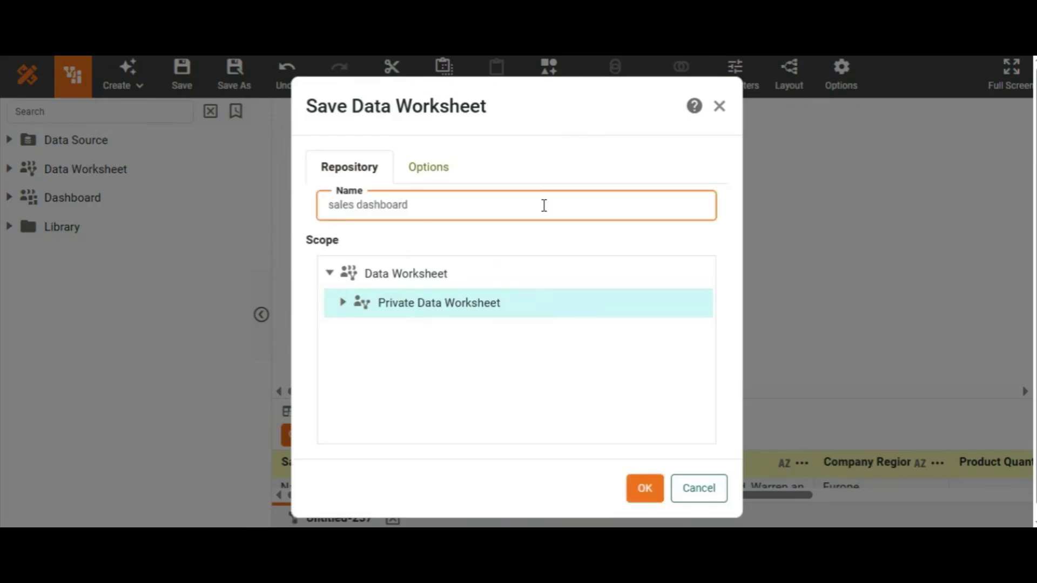
pyautogui.click(648, 489)
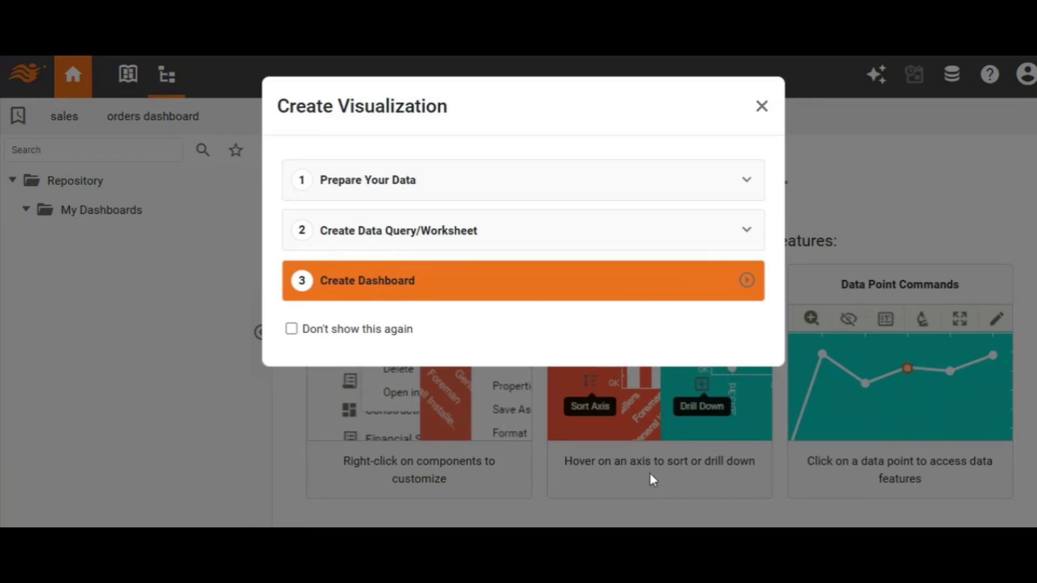
# Start a new dashboard and select the Salesperson field for the recommended visualization
pyautogui.click(392, 290)
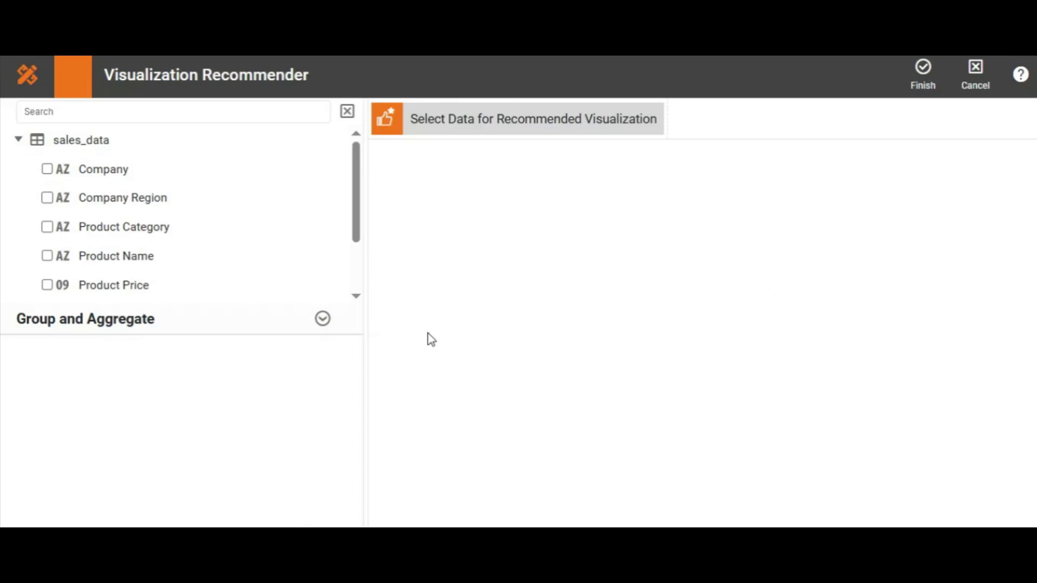
pyautogui.moveTo(357, 195); pyautogui.dragTo(355, 247)
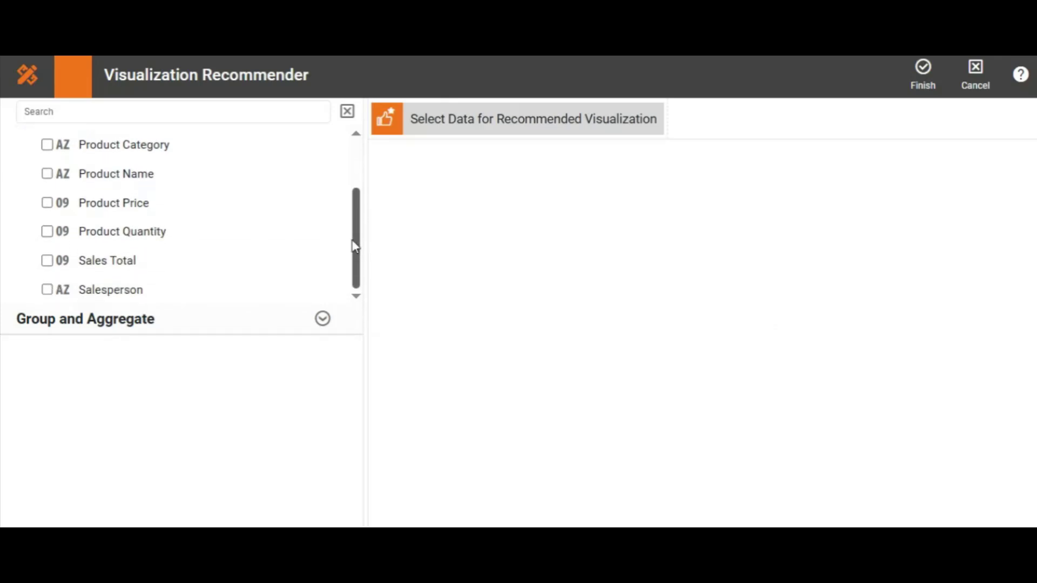
pyautogui.click(47, 292)
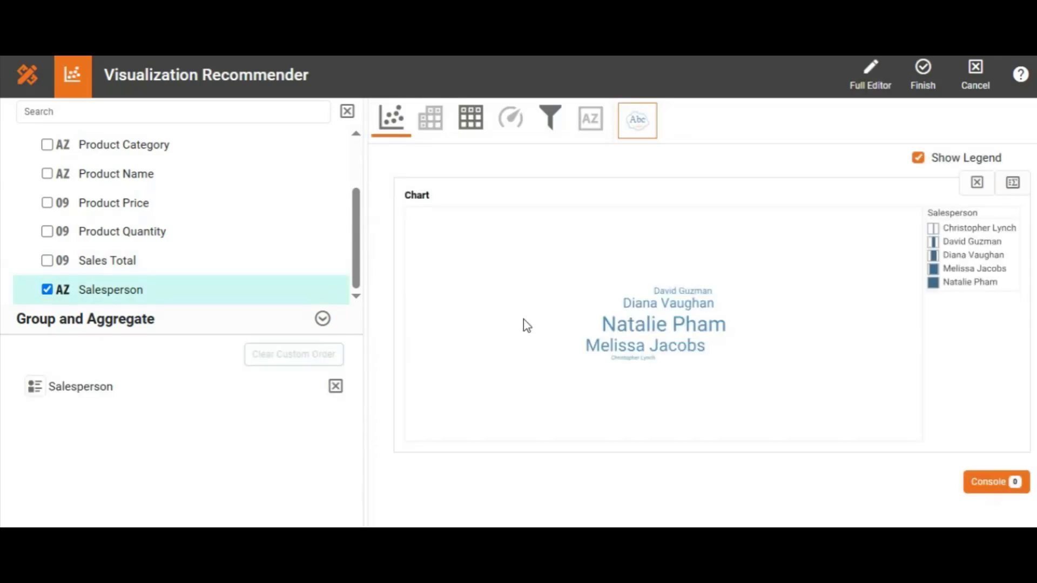
pyautogui.moveTo(657, 328)
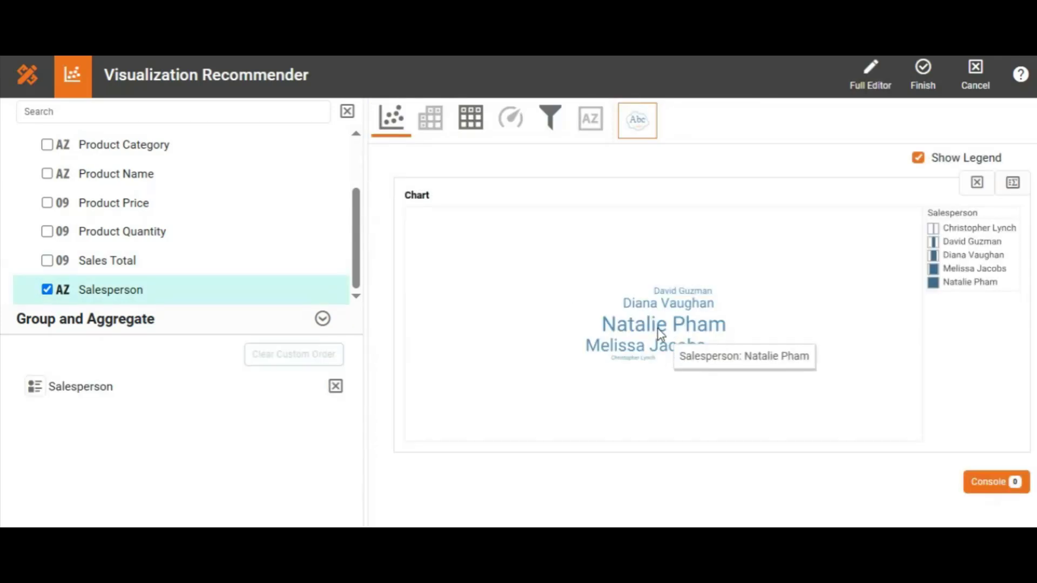
# Preview the Salesperson data as a table, and return to the chart to add the Sales Total field
pyautogui.click(465, 126)
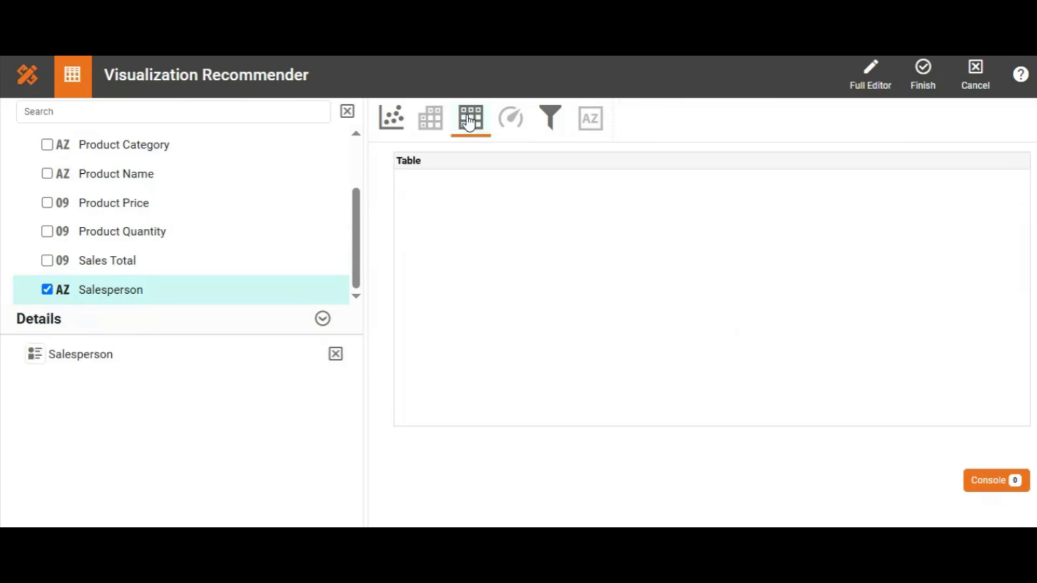
pyautogui.click(398, 119)
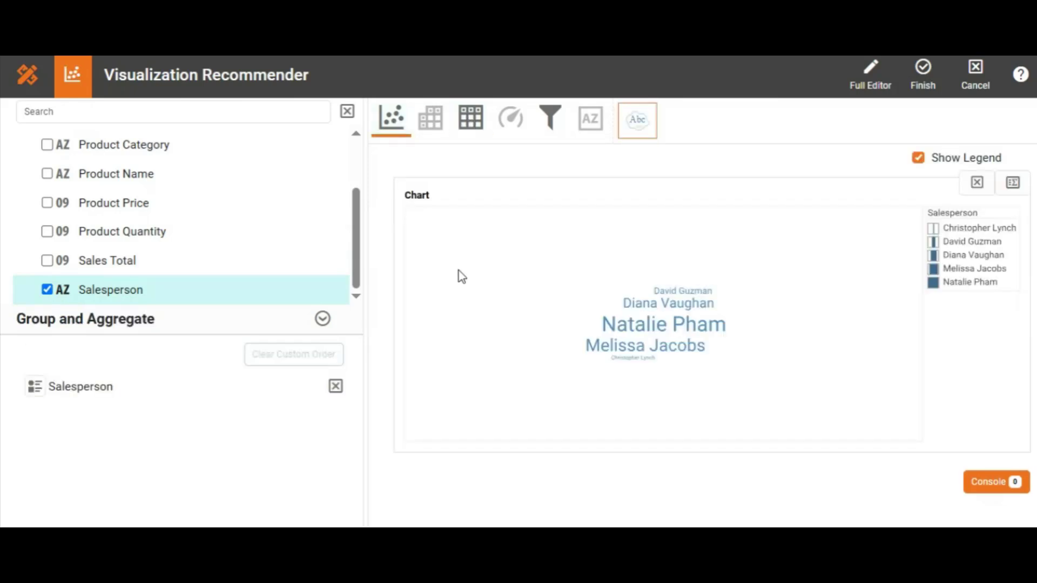
pyautogui.click(47, 261)
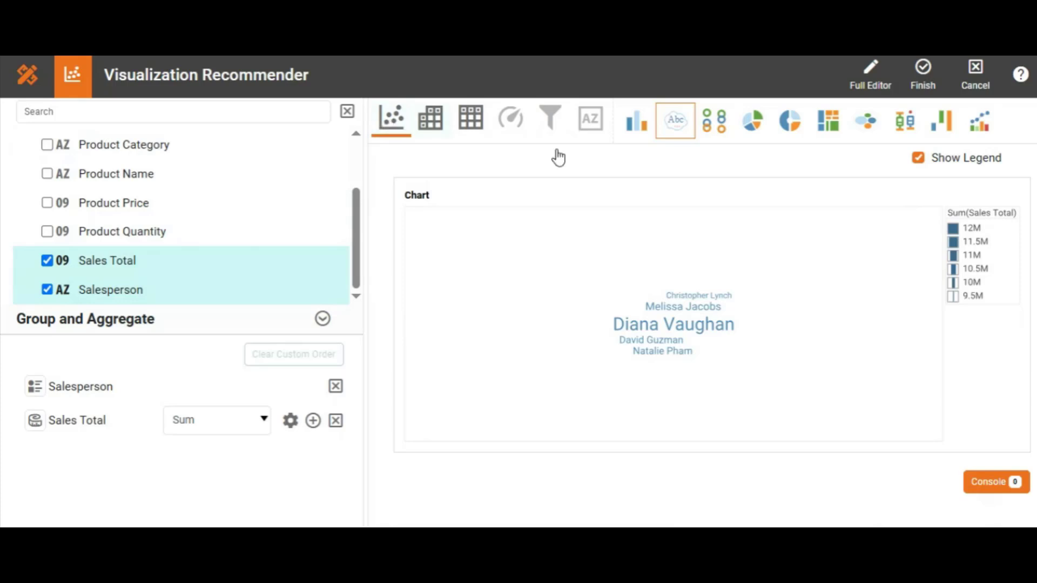
pyautogui.moveTo(743, 176)
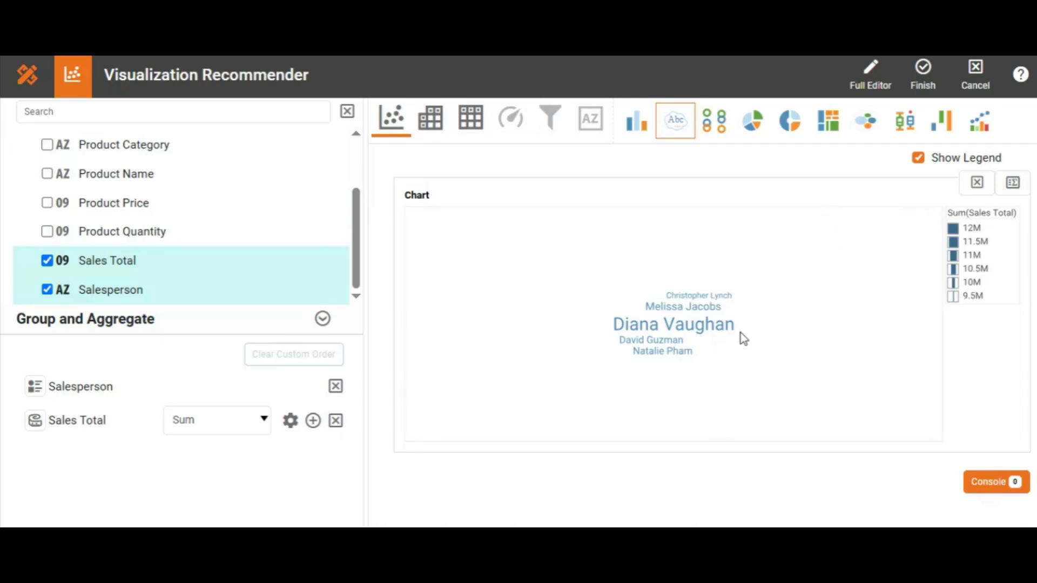
pyautogui.moveTo(716, 340)
# Try the dot, pie, donut, treemap and circle packing charts for Sales Total by Salesperson
pyautogui.click(714, 124)
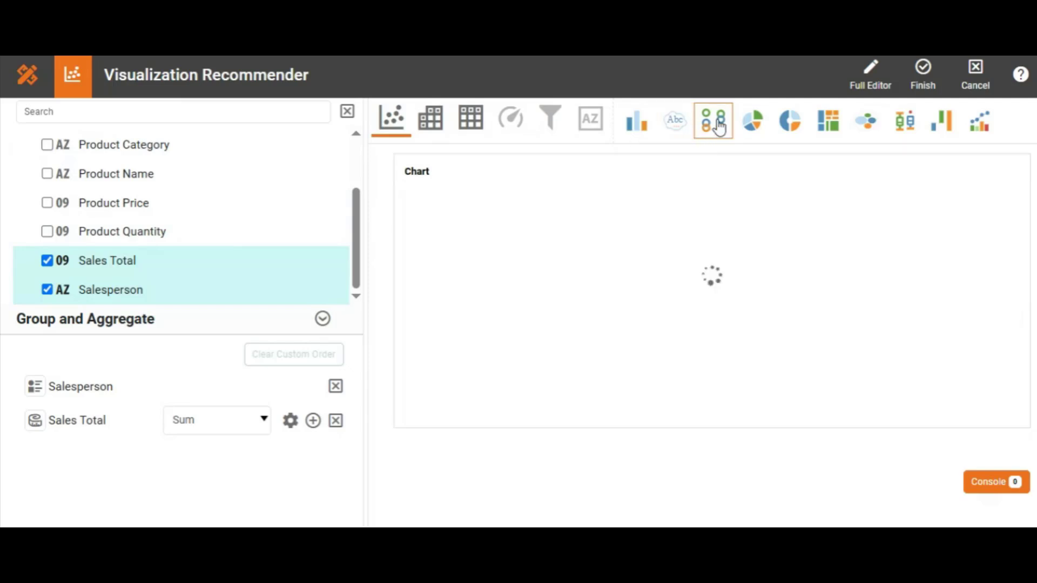
pyautogui.click(754, 129)
pyautogui.click(792, 129)
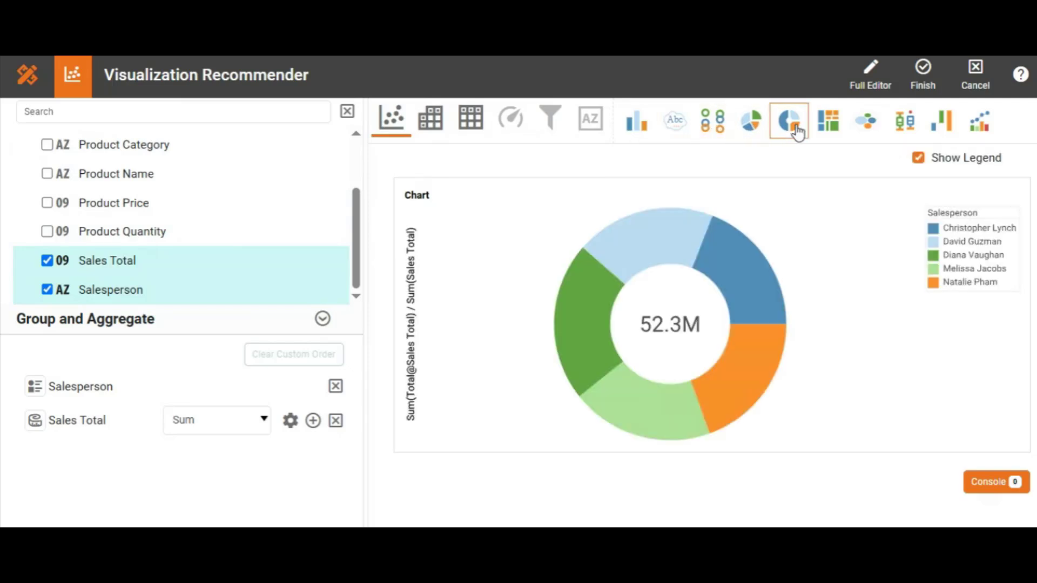
pyautogui.click(835, 129)
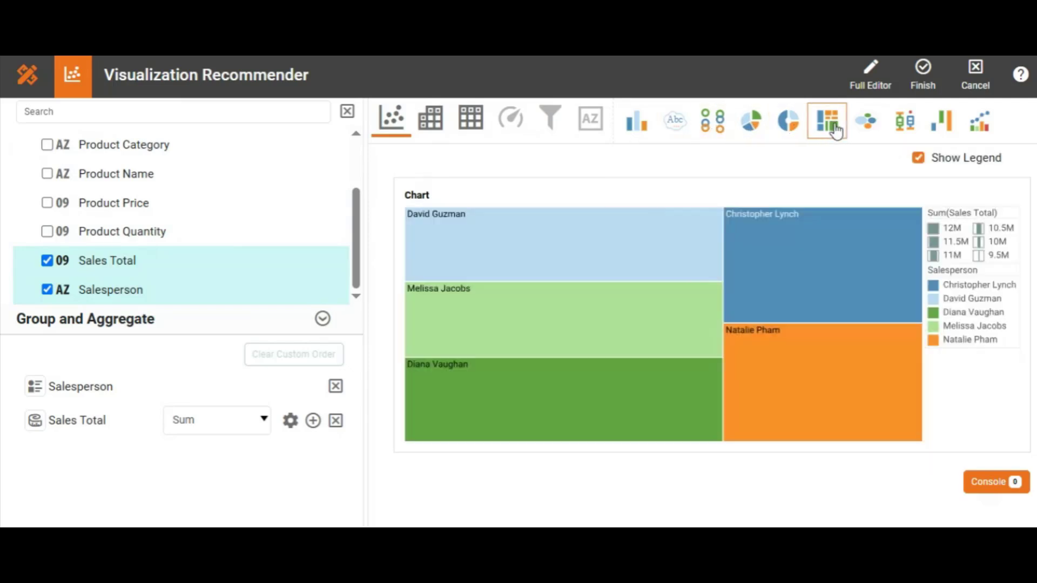
pyautogui.click(865, 130)
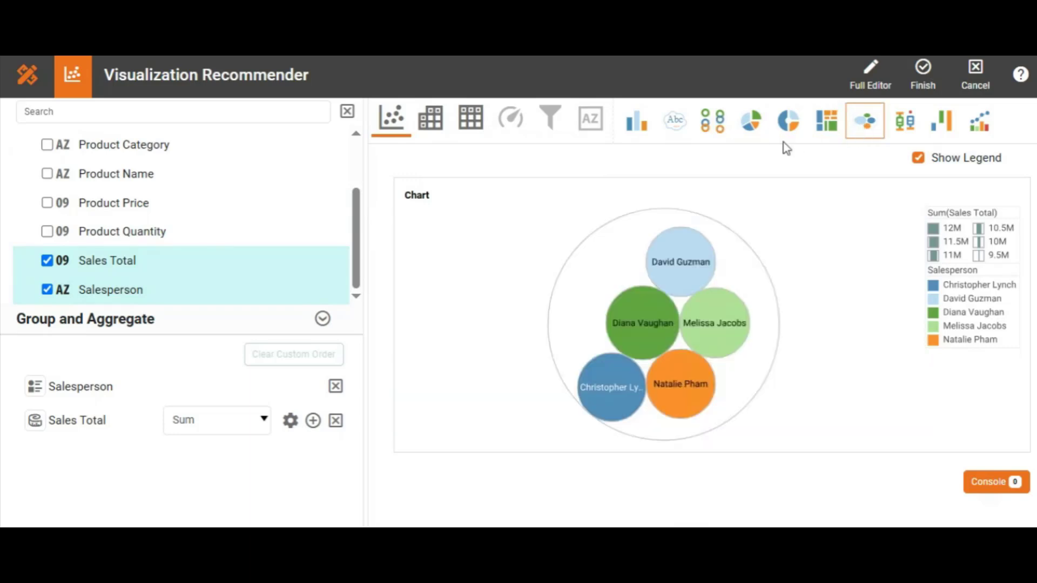
# Switch to the bar chart of Sales Total by Salesperson and add the Product Category field
pyautogui.click(637, 129)
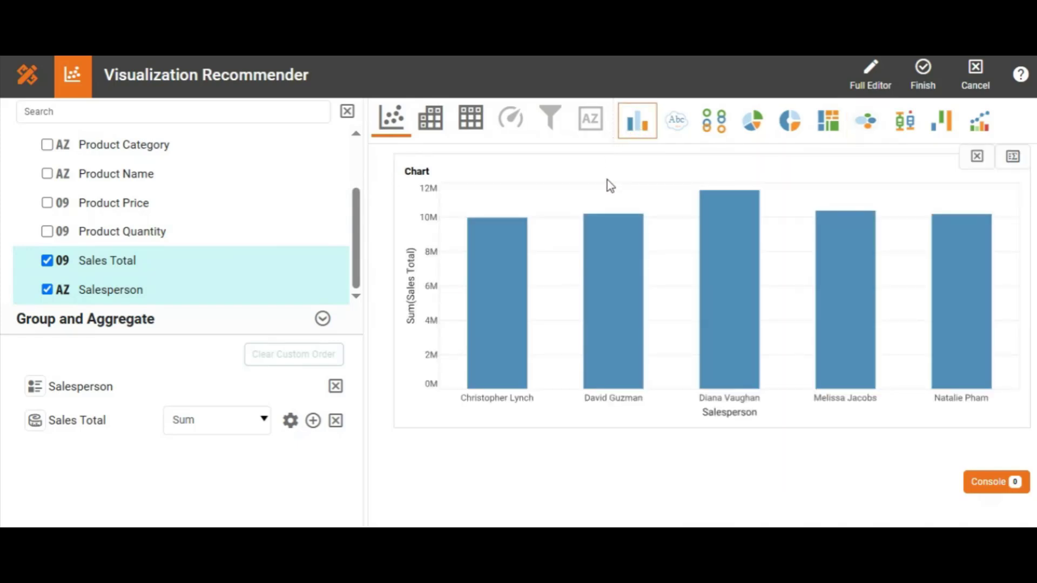
pyautogui.moveTo(512, 263)
pyautogui.moveTo(361, 217); pyautogui.dragTo(354, 186)
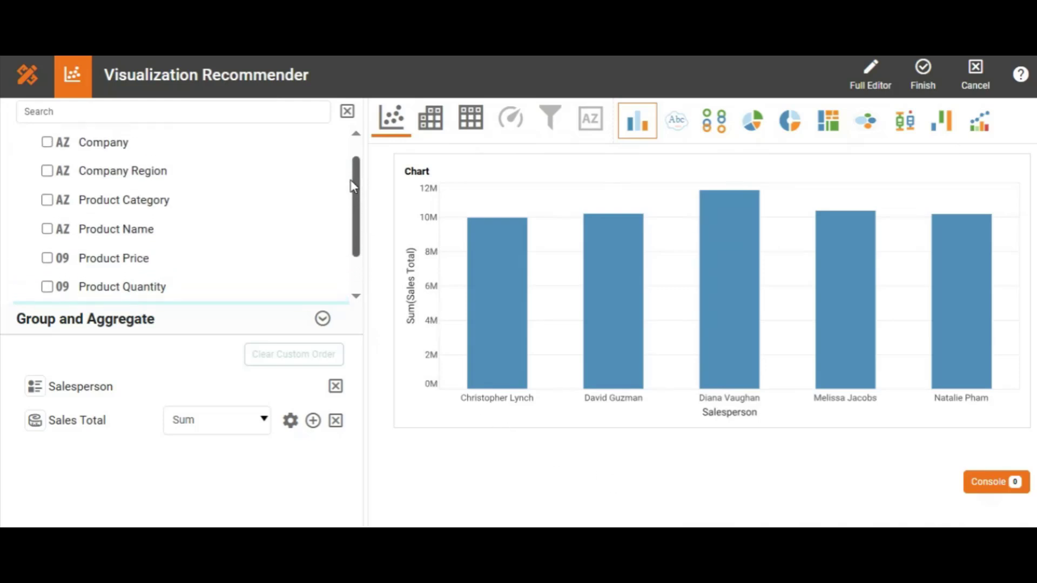
pyautogui.click(49, 202)
pyautogui.moveTo(440, 358)
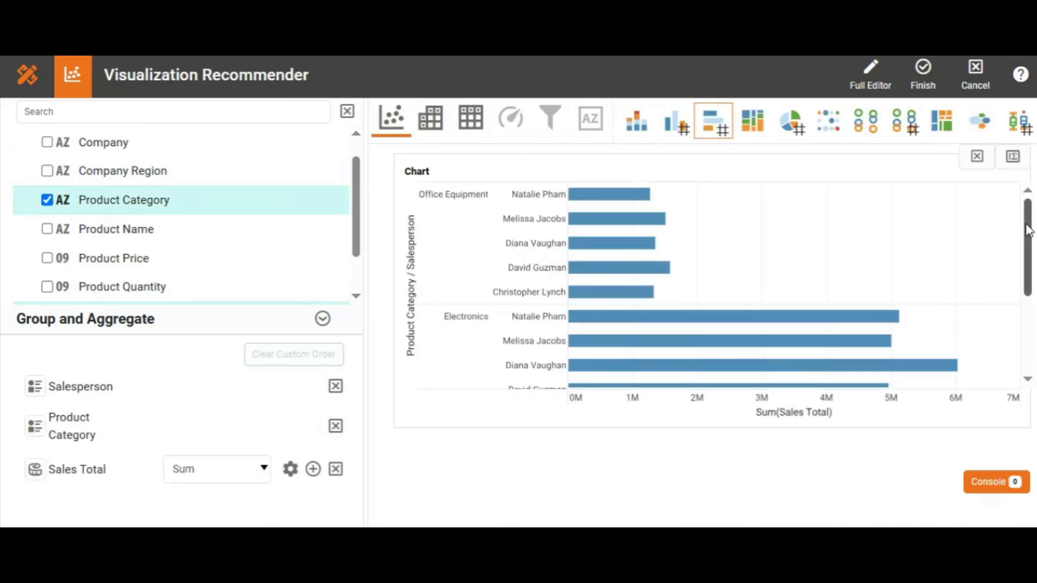
# Compare the horizontal bar and pie alternatives, and choose the stacked bar chart by Salesperson, split by Product Category
pyautogui.moveTo(1028, 230); pyautogui.dragTo(1017, 307)
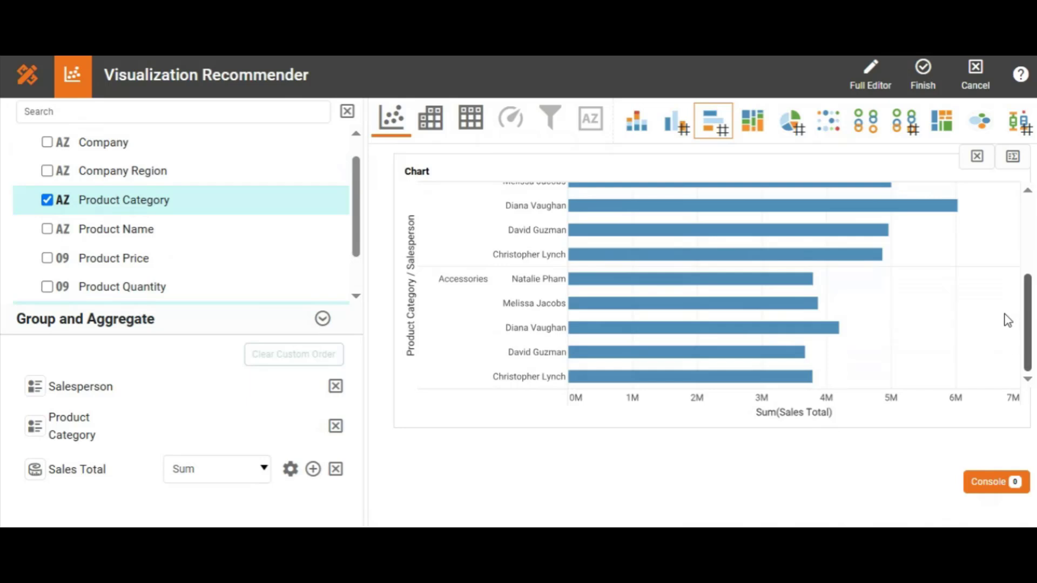
pyautogui.scroll(5, 1007, 302)
pyautogui.scroll(1, 1006, 229)
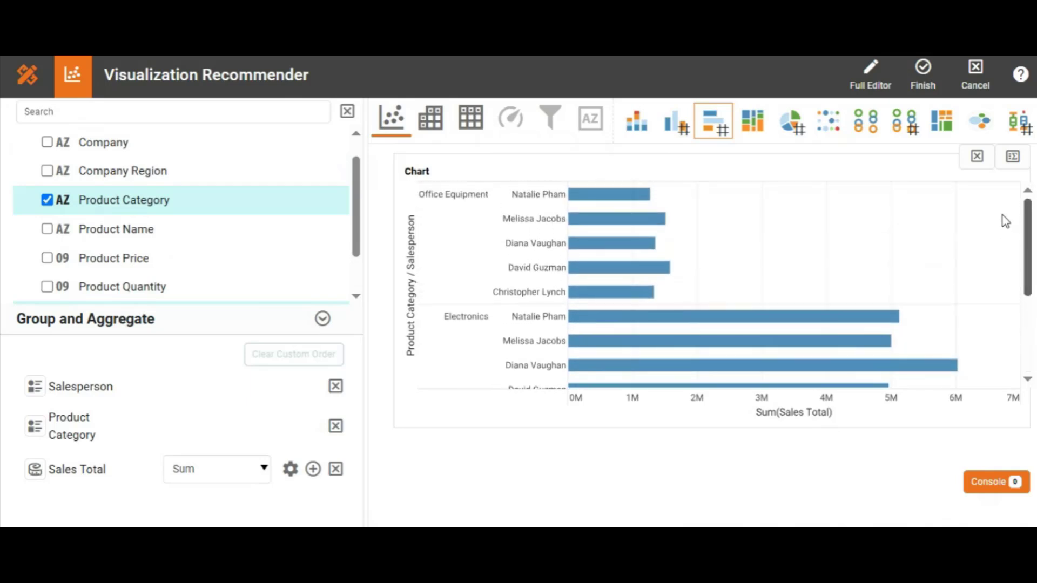
pyautogui.moveTo(1028, 236); pyautogui.dragTo(1019, 216)
pyautogui.click(752, 126)
pyautogui.click(793, 128)
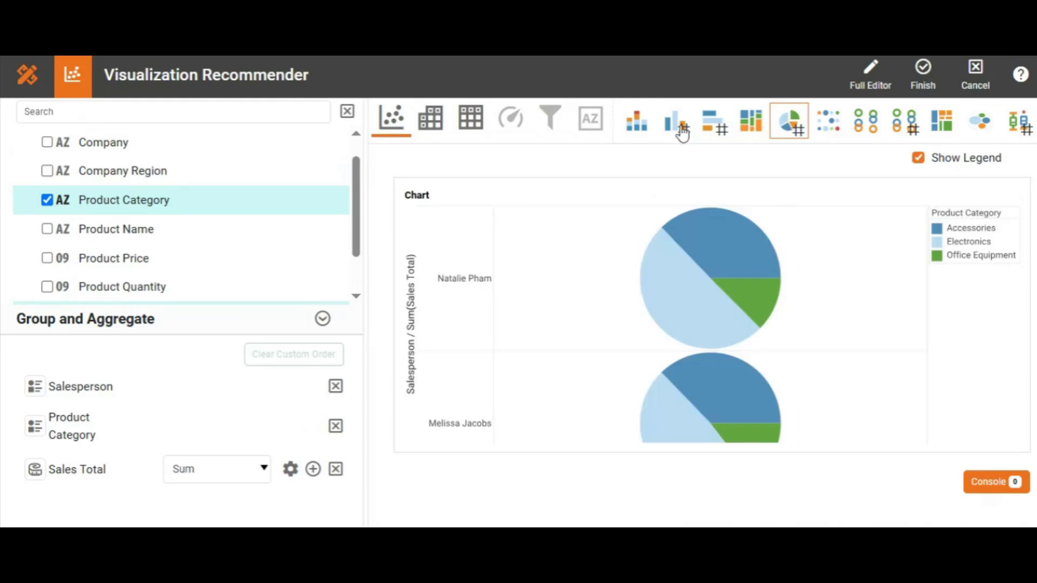
pyautogui.click(644, 129)
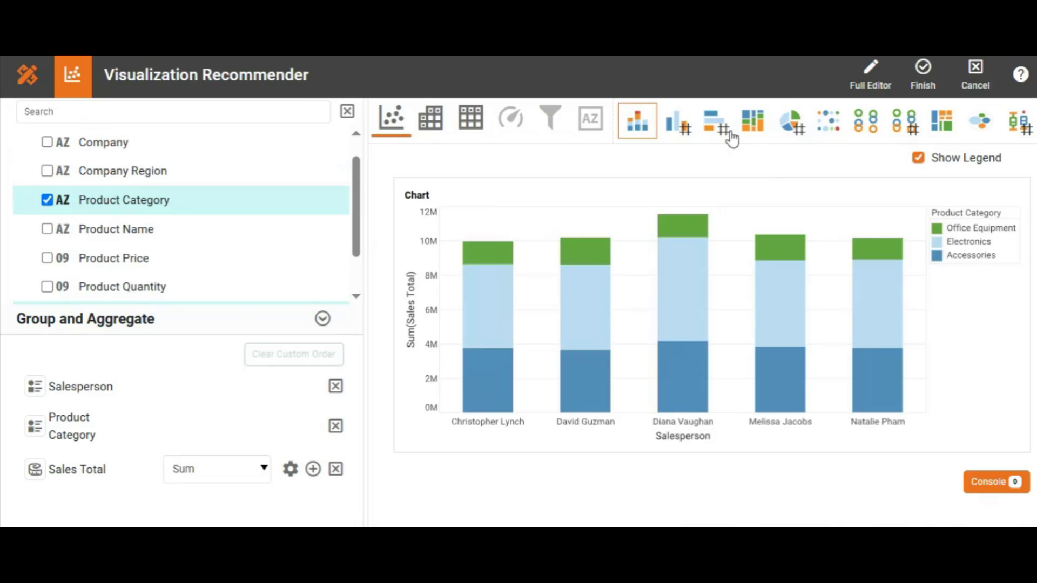
# Open the stacked bar chart in the full editor and look through the sales_data fields
pyautogui.click(869, 73)
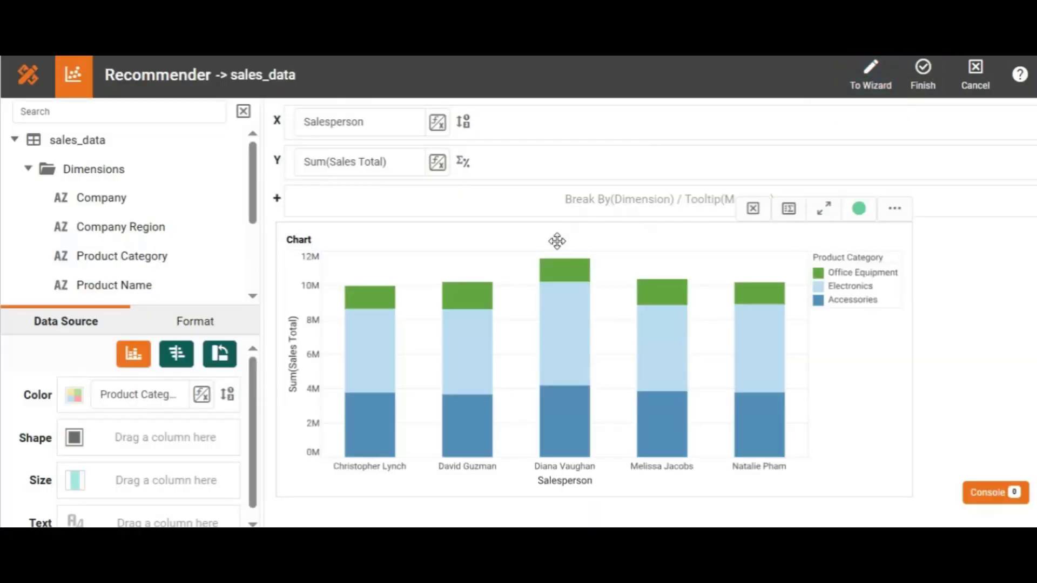
pyautogui.scroll(-2, 253, 184)
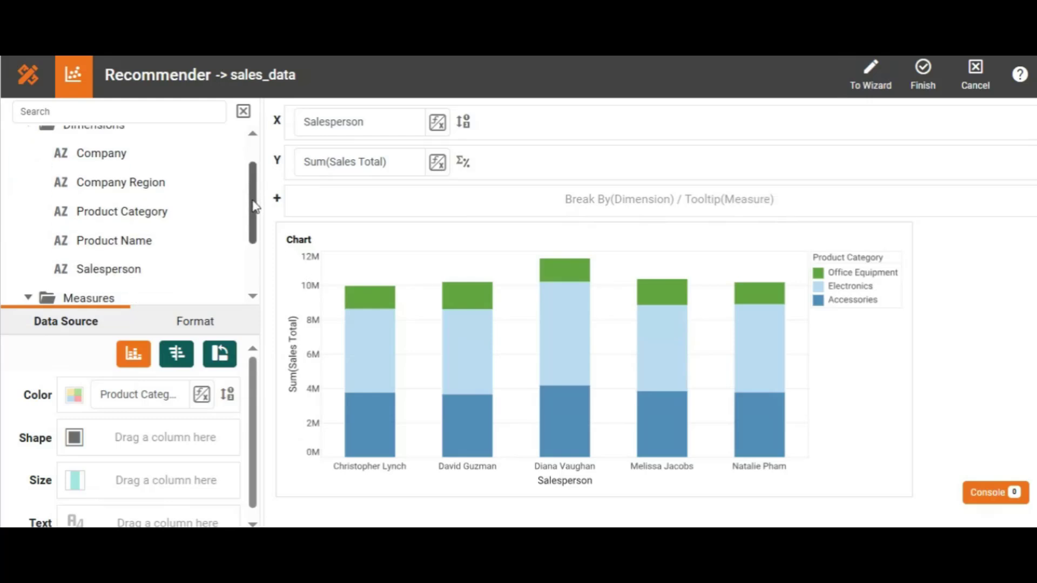
pyautogui.scroll(2, 238, 208)
# Swap Salesperson and Product Category between the X axis and the Color binding, and swap them back
pyautogui.moveTo(138, 400); pyautogui.dragTo(560, 131)
pyautogui.moveTo(373, 128); pyautogui.dragTo(204, 398)
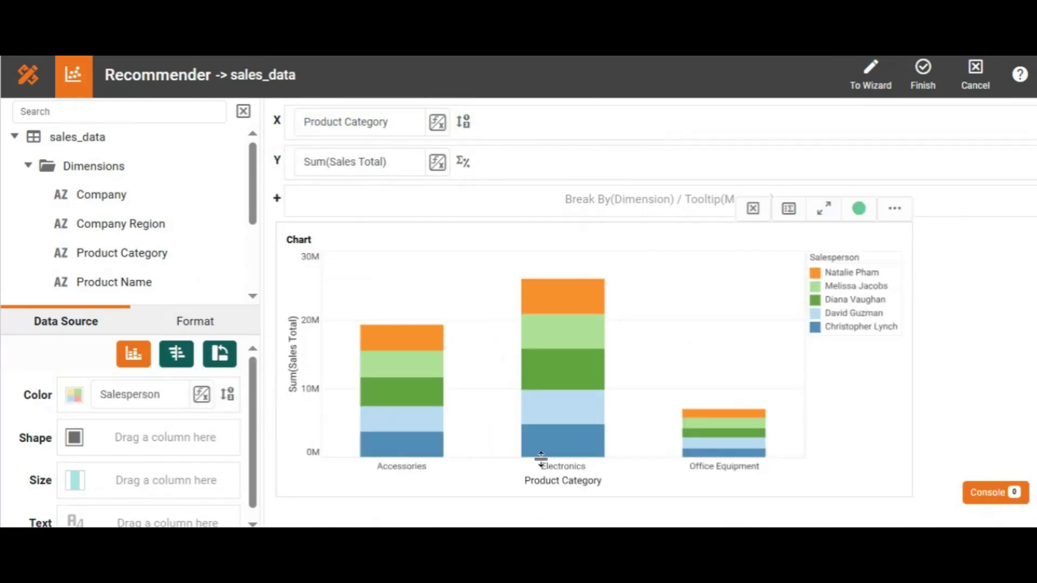
pyautogui.moveTo(705, 433)
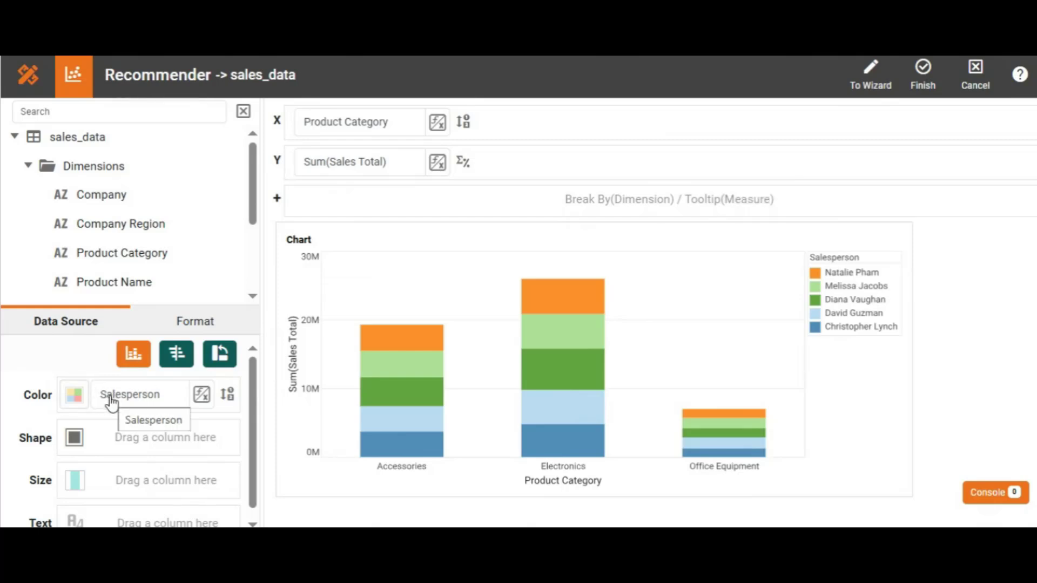
pyautogui.moveTo(112, 402); pyautogui.dragTo(540, 130)
pyautogui.moveTo(423, 141); pyautogui.dragTo(178, 406)
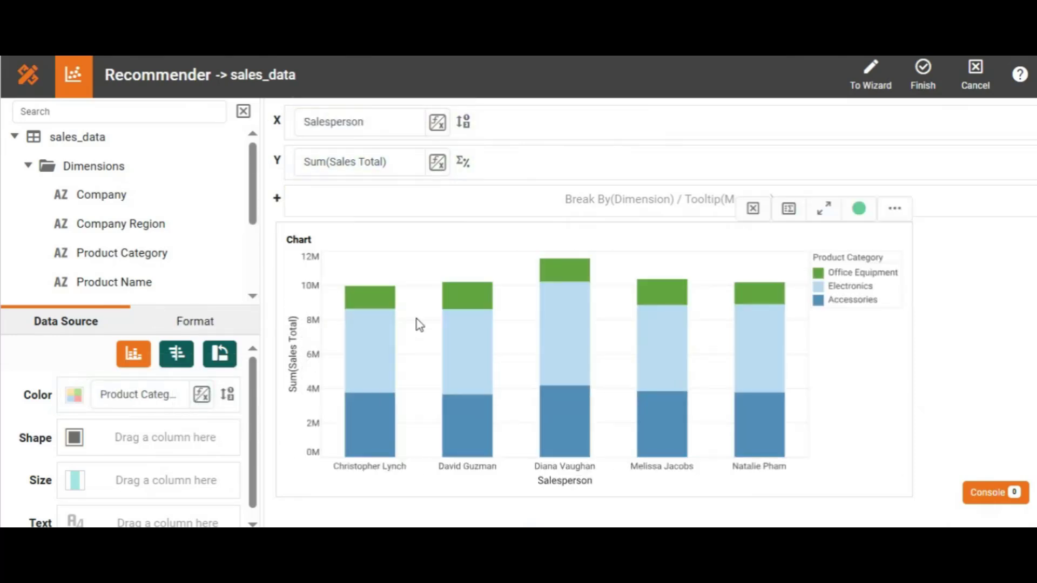
# Review the available chart styles, keep Stack Bar, and finish the chart to place it on the dashboard
pyautogui.click(127, 358)
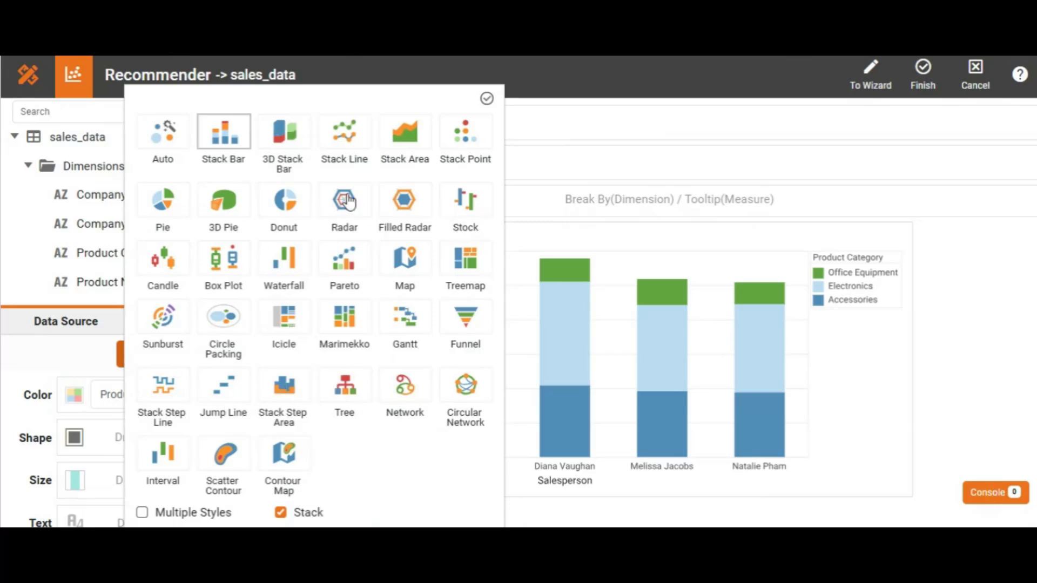
pyautogui.click(586, 128)
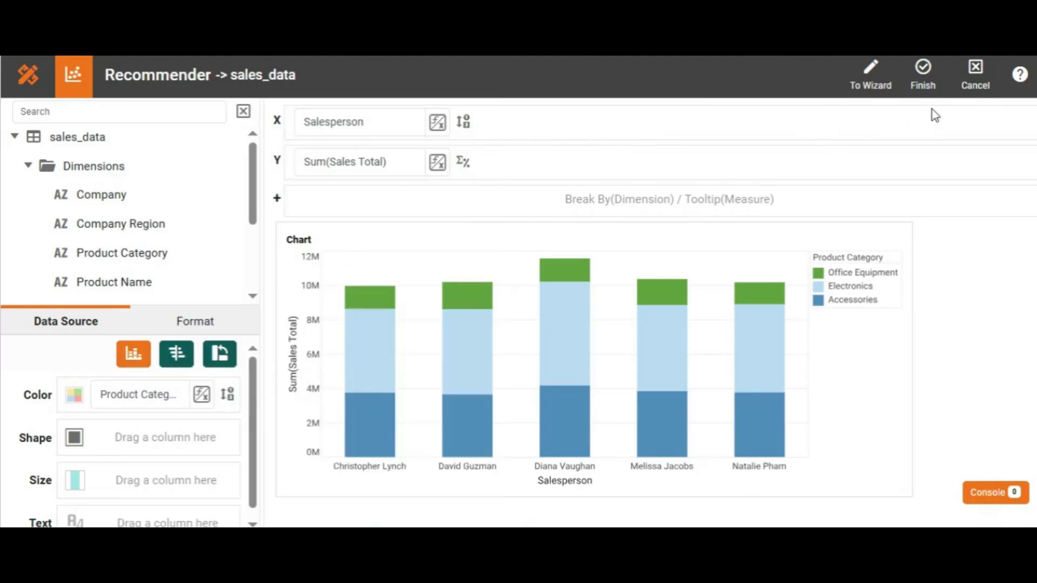
pyautogui.click(923, 82)
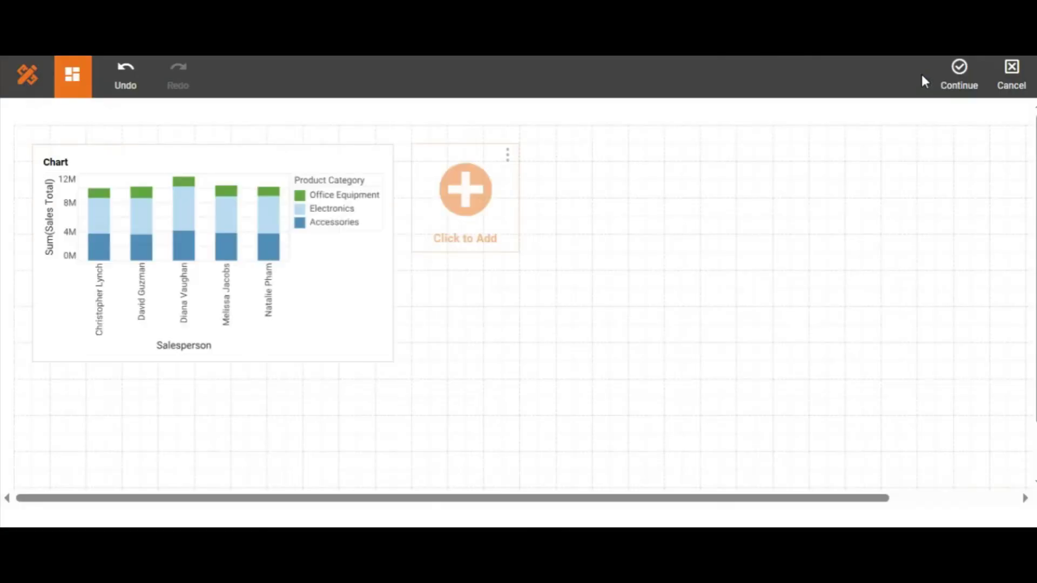
pyautogui.click(178, 164)
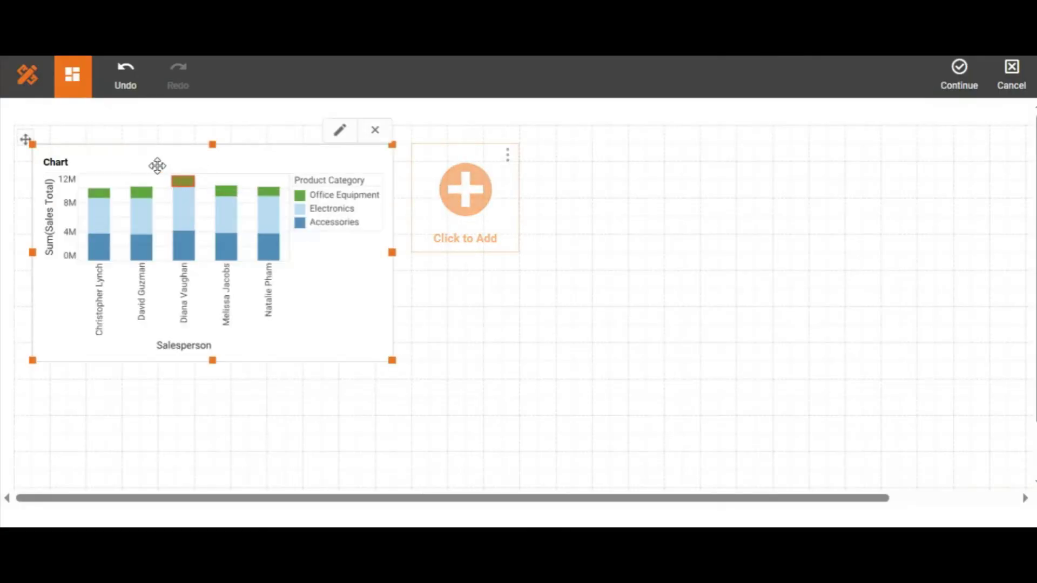
# Move the chart toward the middle of the canvas and save the dashboard as "sales dashboard" under Private Dashboard
pyautogui.moveTo(136, 165); pyautogui.dragTo(361, 184)
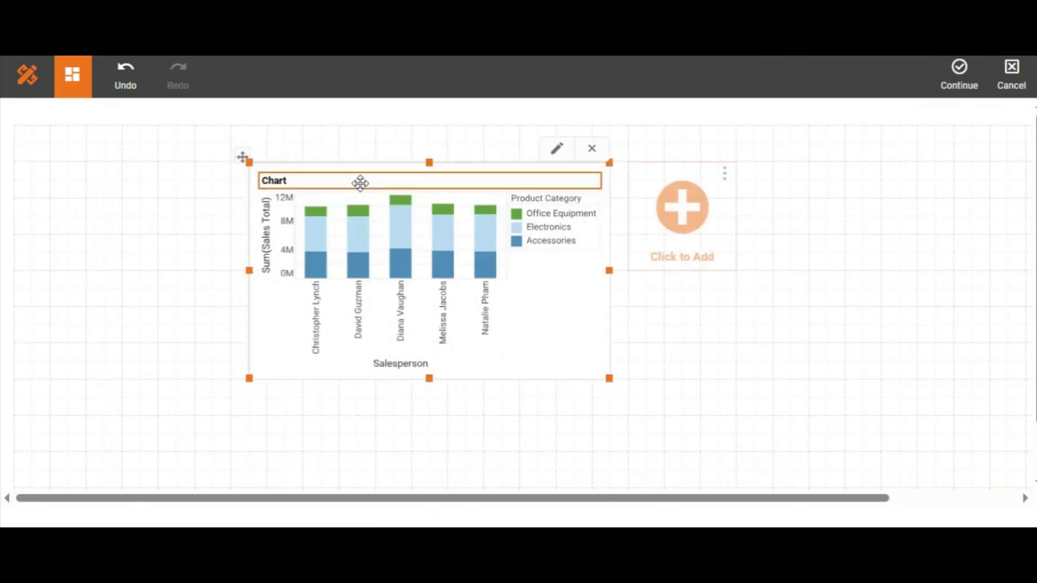
pyautogui.click(964, 85)
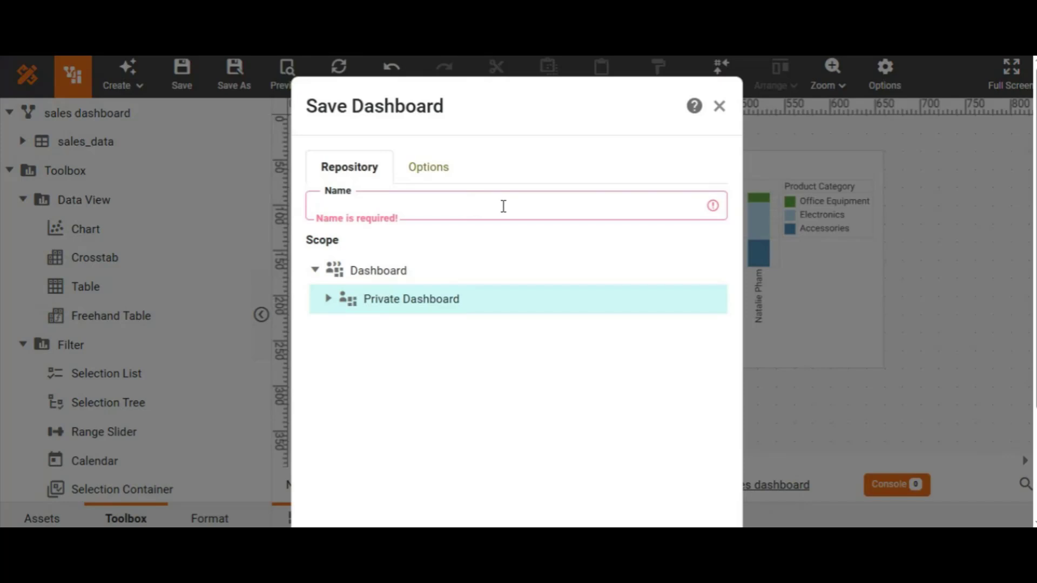
pyautogui.click(503, 206)
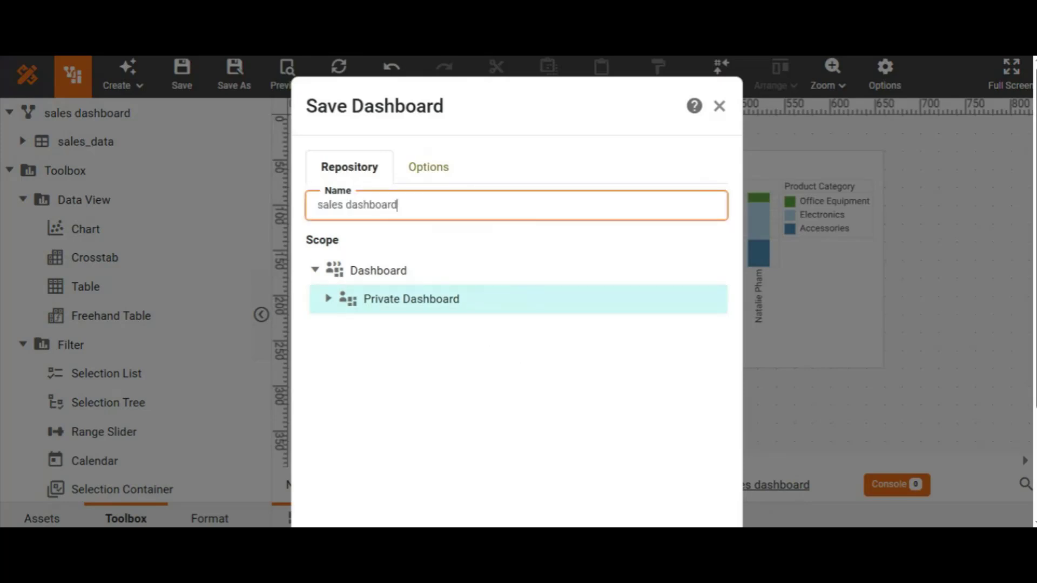
pyautogui.scroll(-3, 675, 475)
pyautogui.click(645, 478)
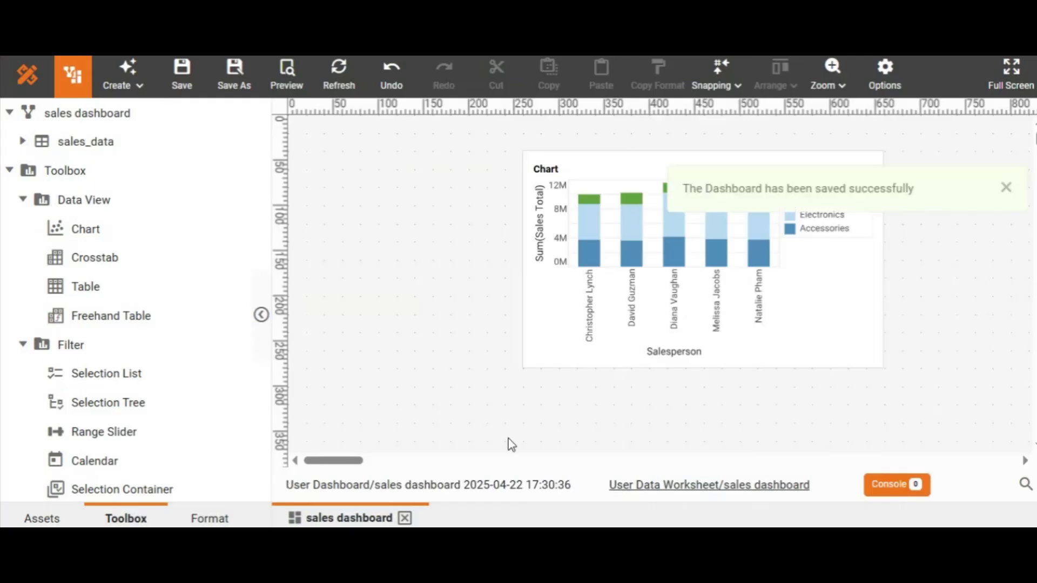
pyautogui.click(1006, 187)
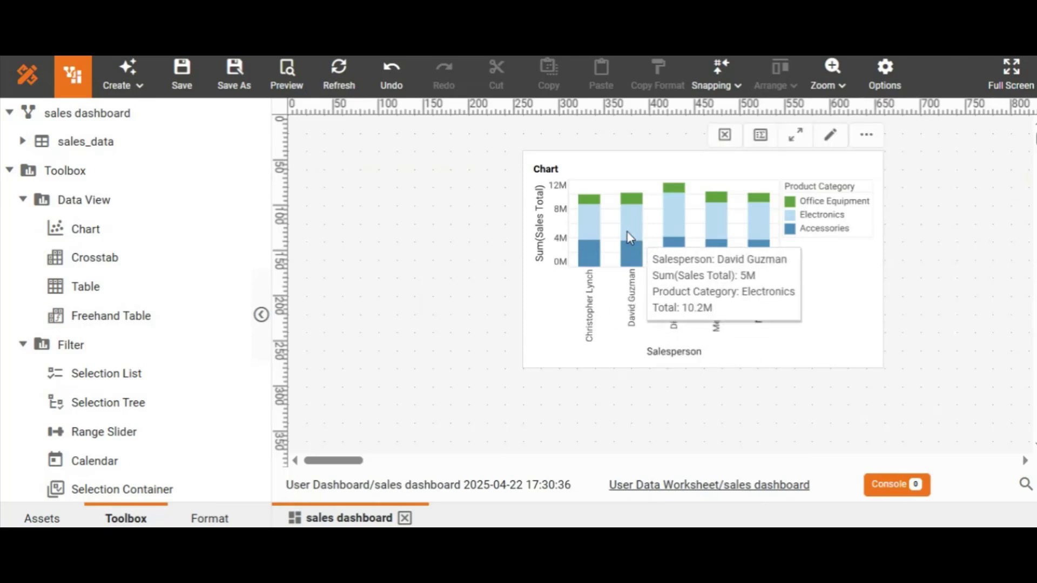
# Add a selection list for the sales_data Company field in the empty area beside the chart
pyautogui.moveTo(681, 225)
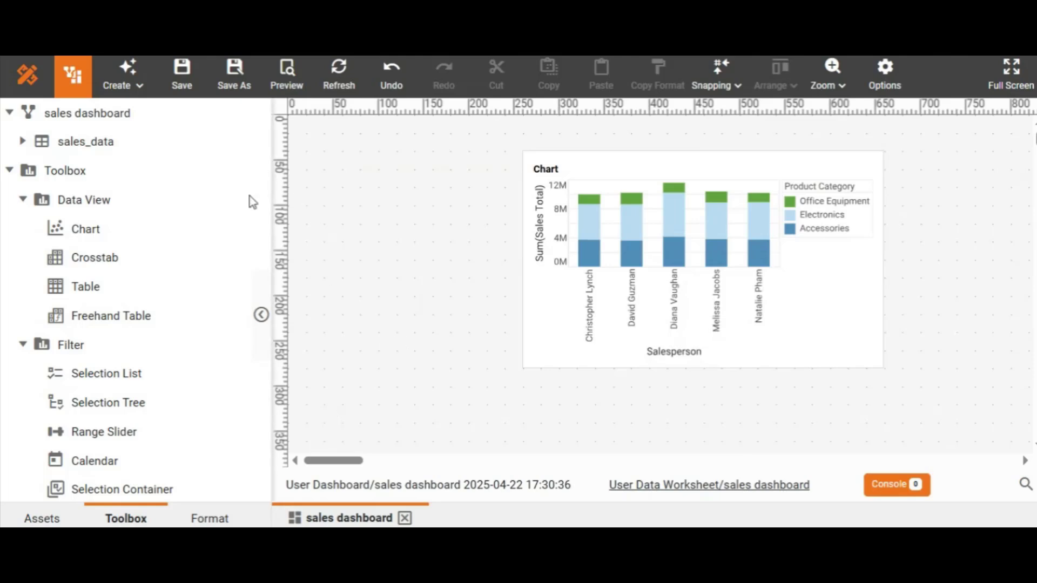
pyautogui.moveTo(245, 222); pyautogui.dragTo(232, 304)
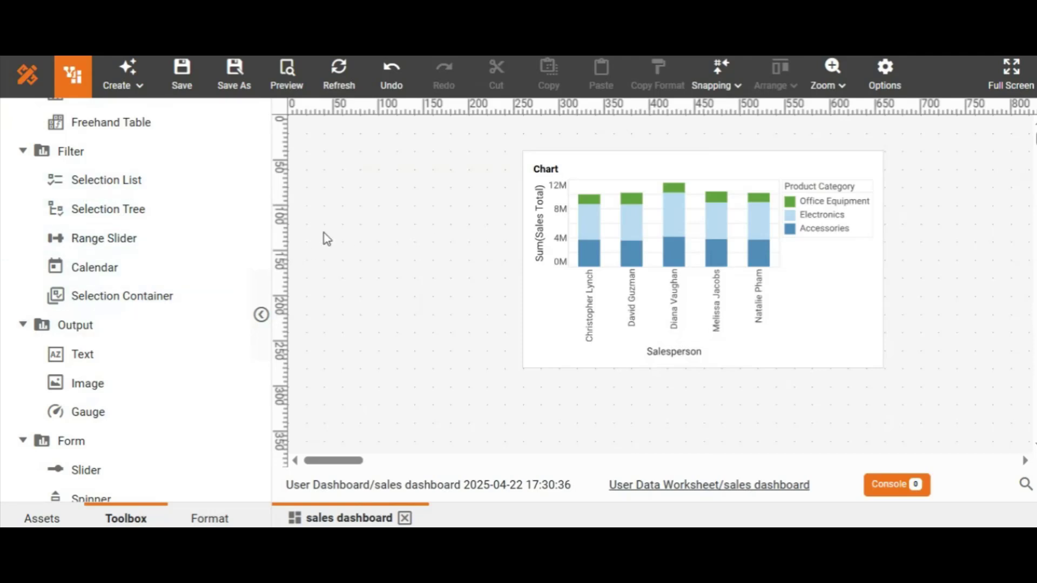
pyautogui.moveTo(246, 225); pyautogui.dragTo(242, 145)
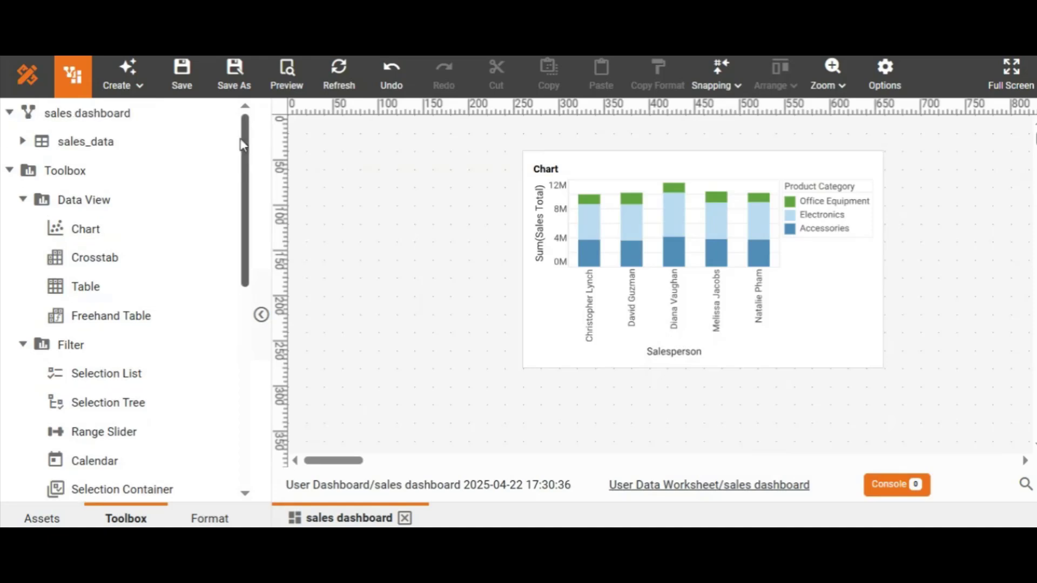
pyautogui.click(24, 142)
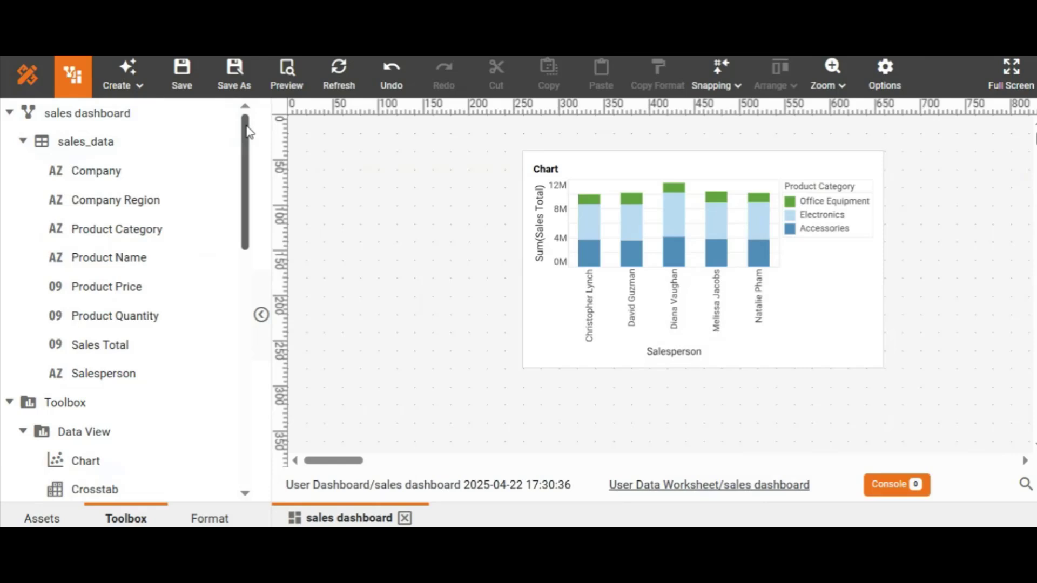
pyautogui.moveTo(65, 170); pyautogui.dragTo(330, 169)
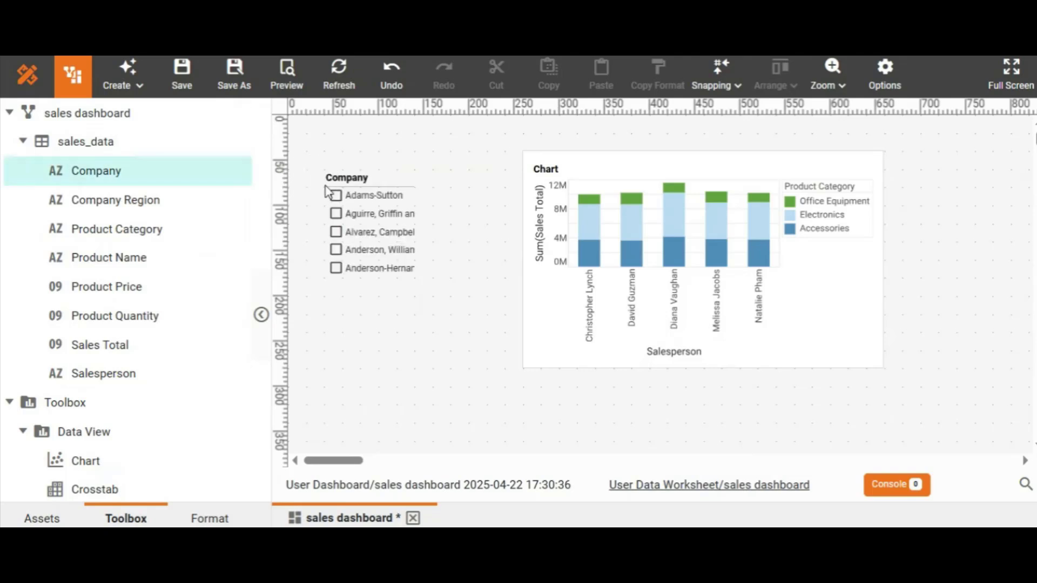
# Add a Product Price range slider below the chart, widen it to about twice its length, and save the dashboard
pyautogui.moveTo(414, 216)
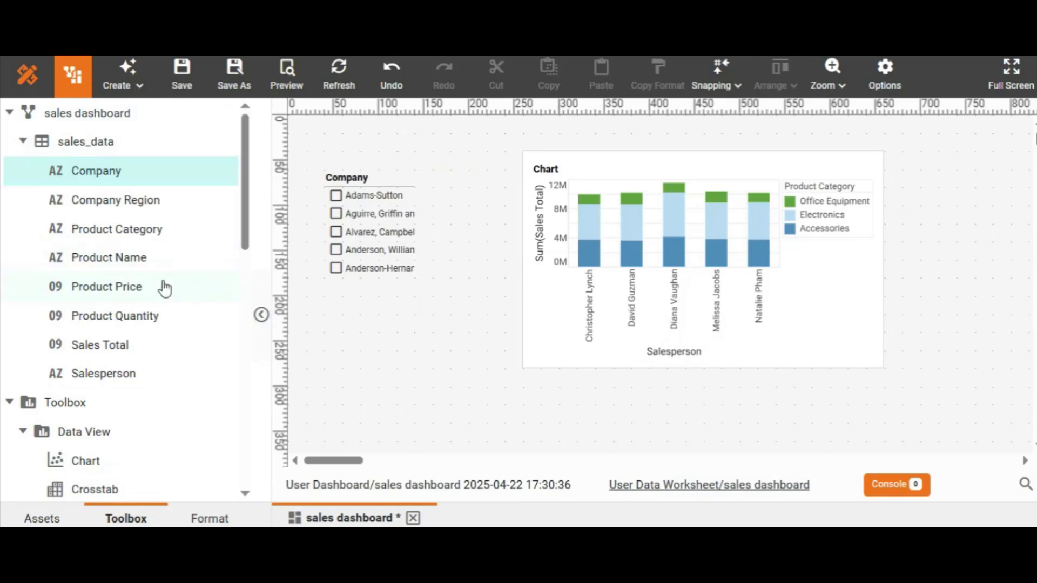
pyautogui.moveTo(111, 296); pyautogui.dragTo(404, 408)
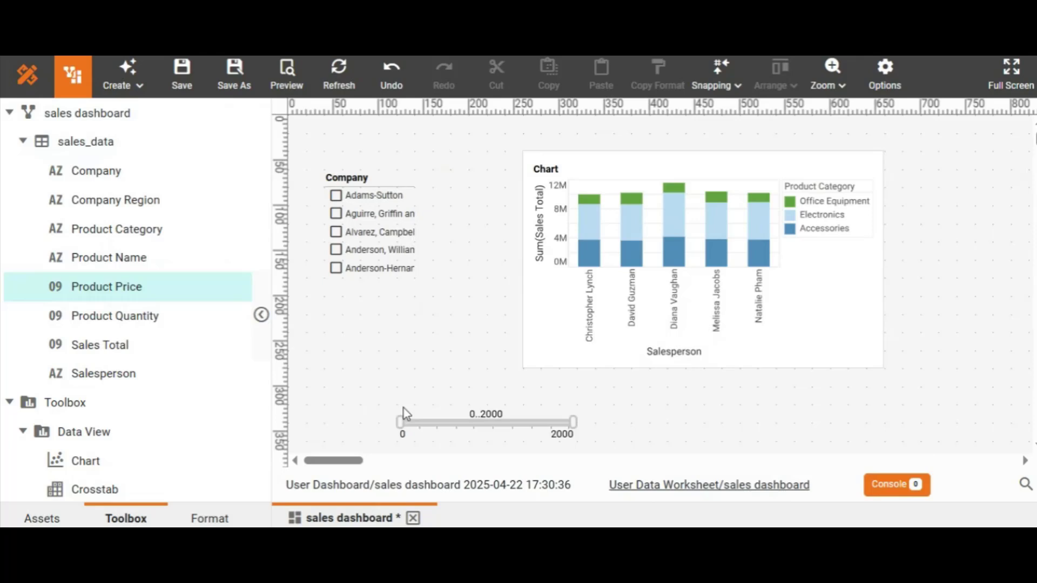
pyautogui.click(500, 428)
pyautogui.moveTo(583, 427); pyautogui.dragTo(794, 421)
pyautogui.click(445, 361)
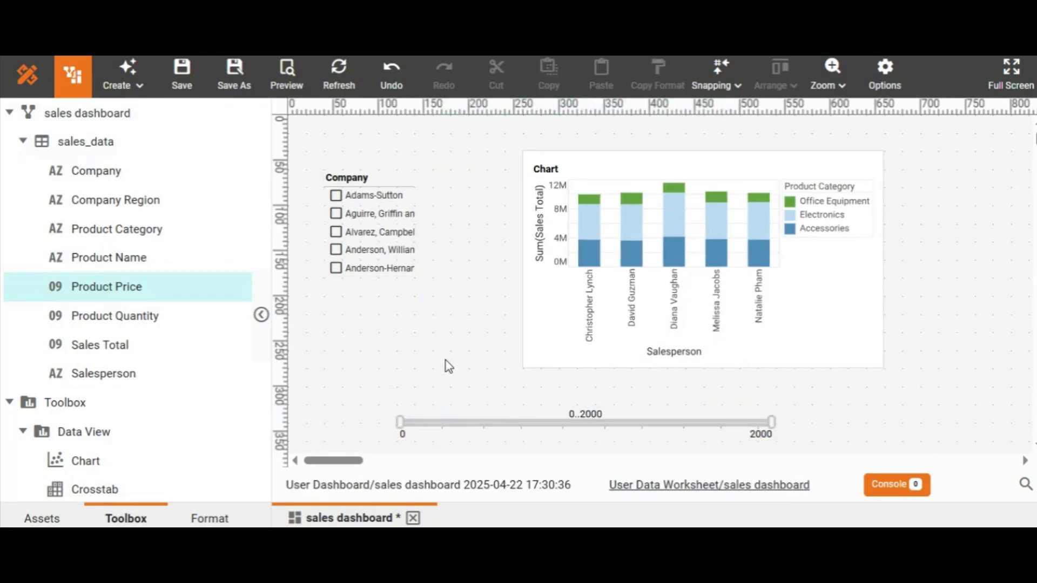
pyautogui.click(176, 83)
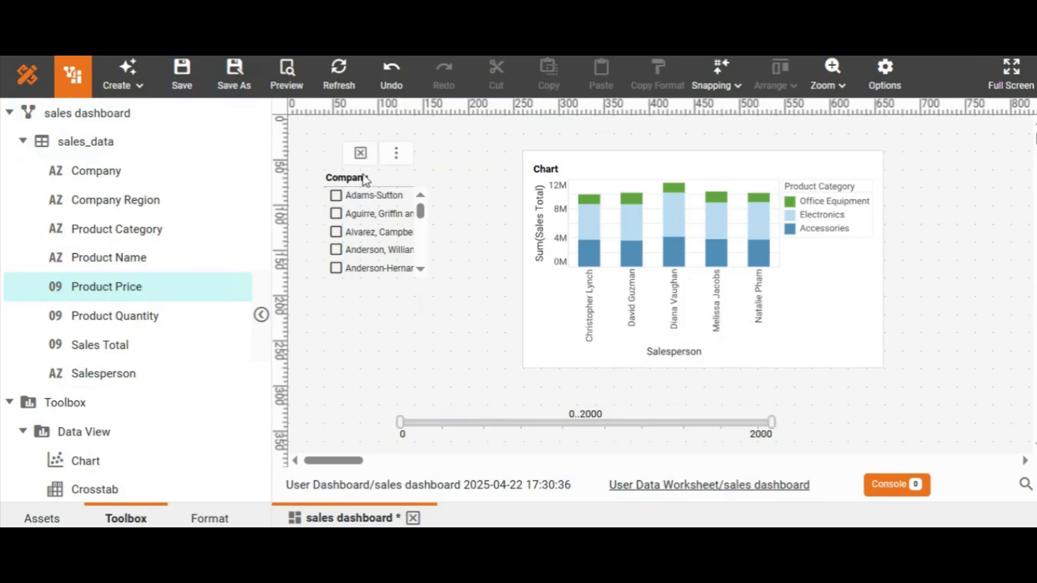
# Preview the dashboard, filtering it to the first four companies in the list and raising the minimum product price to 825
pyautogui.click(285, 84)
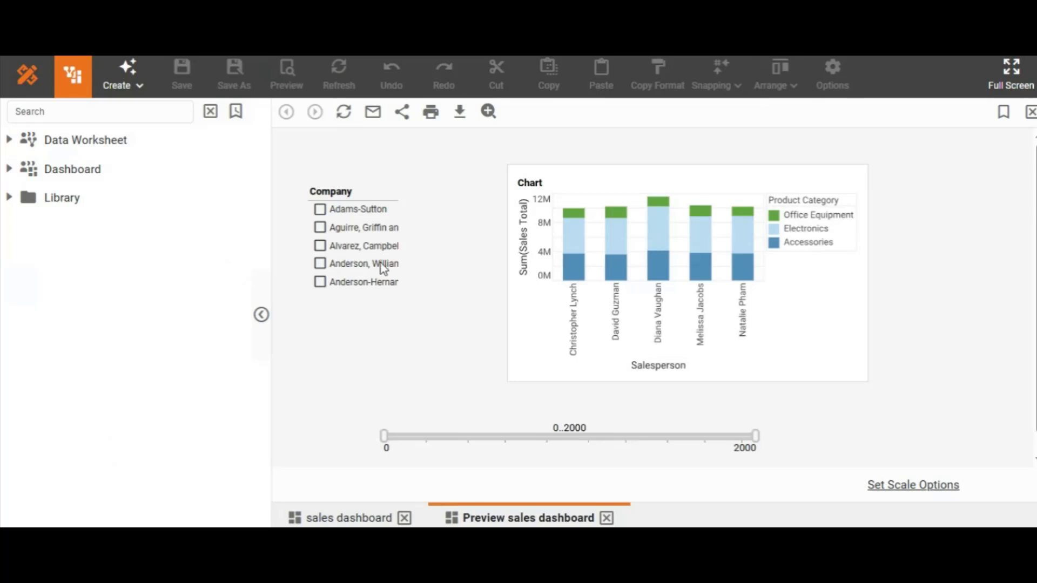
pyautogui.click(320, 210)
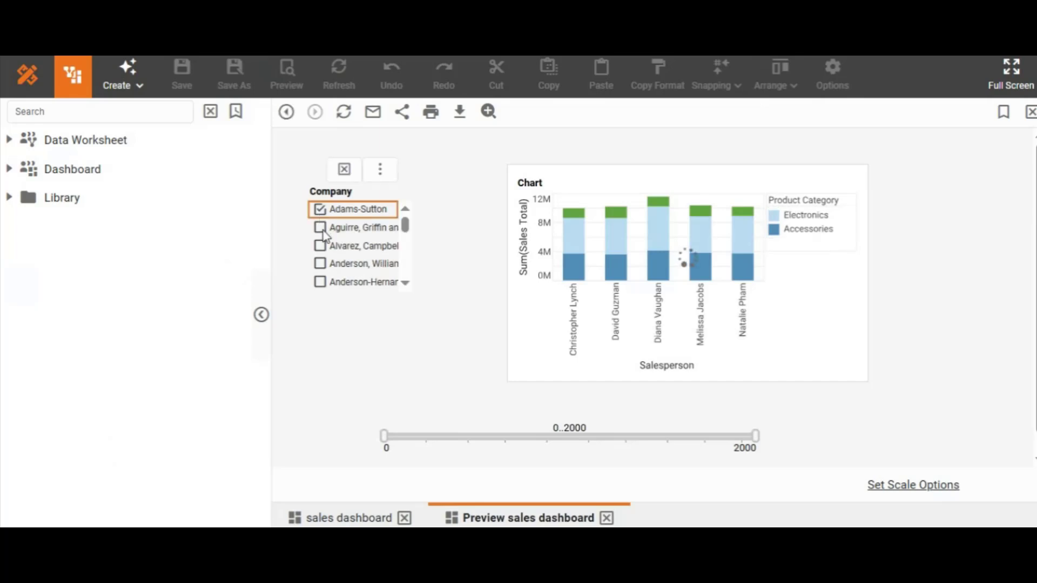
pyautogui.click(320, 227)
pyautogui.click(320, 246)
pyautogui.click(321, 264)
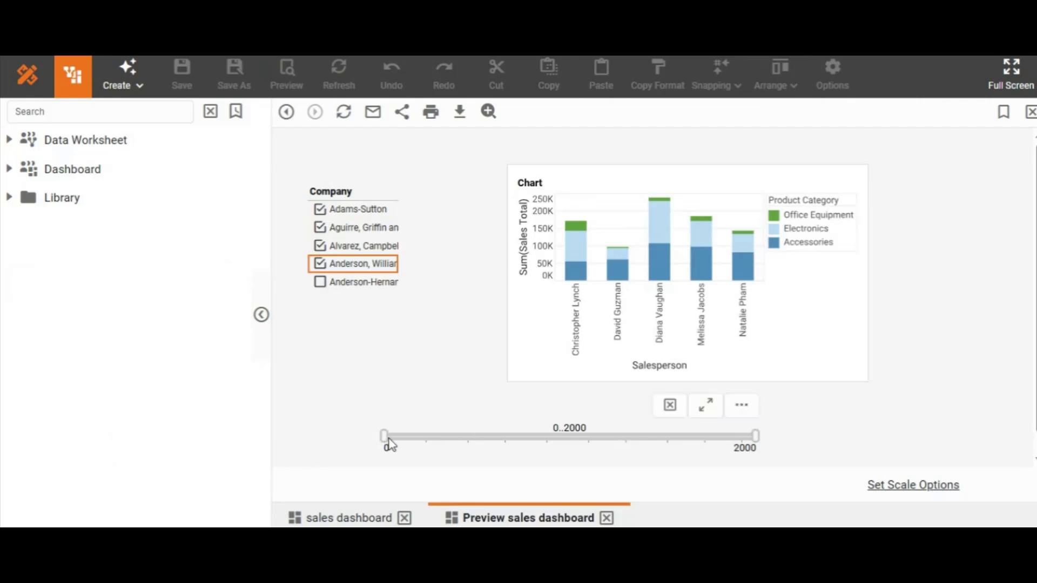
pyautogui.moveTo(384, 437); pyautogui.dragTo(430, 441)
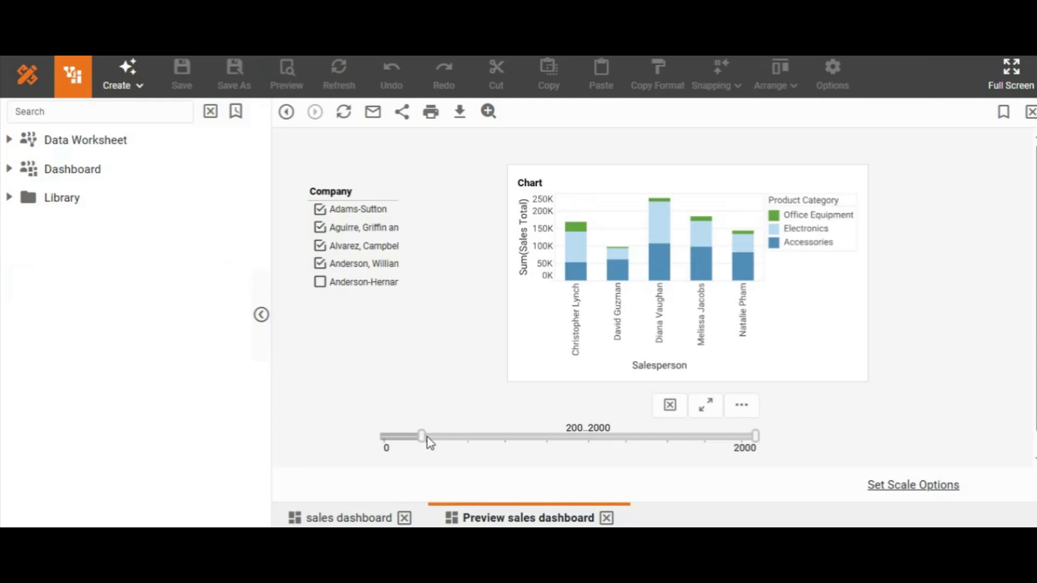
pyautogui.moveTo(430, 444); pyautogui.dragTo(537, 440)
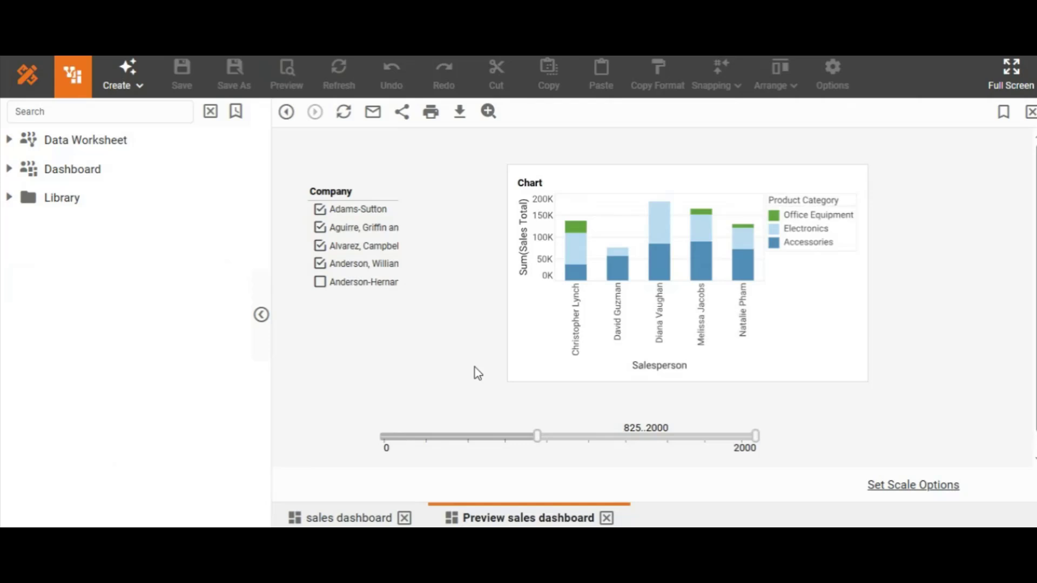
# Return to the dashboard design, save it, and open sales dashboard from My Dashboards in the portal repository without restarting its execution
pyautogui.click(350, 519)
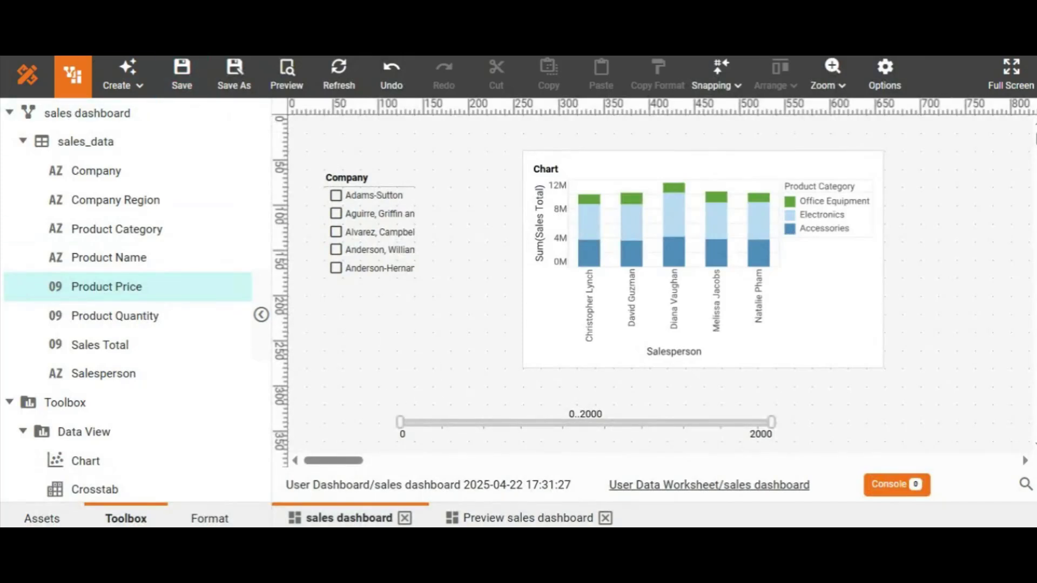
pyautogui.hotkey('ctrl', 's')
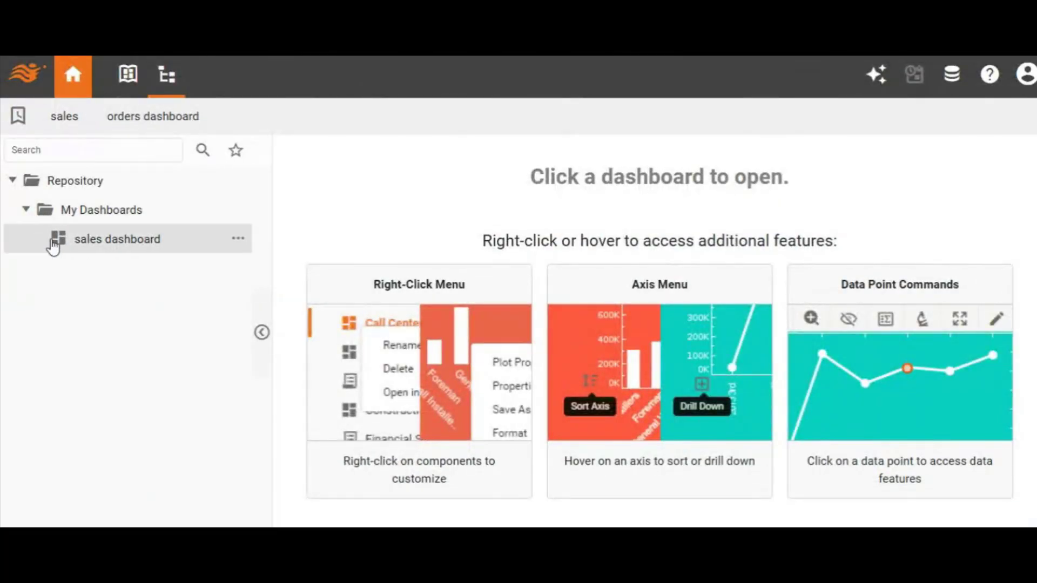
pyautogui.doubleClick(85, 241)
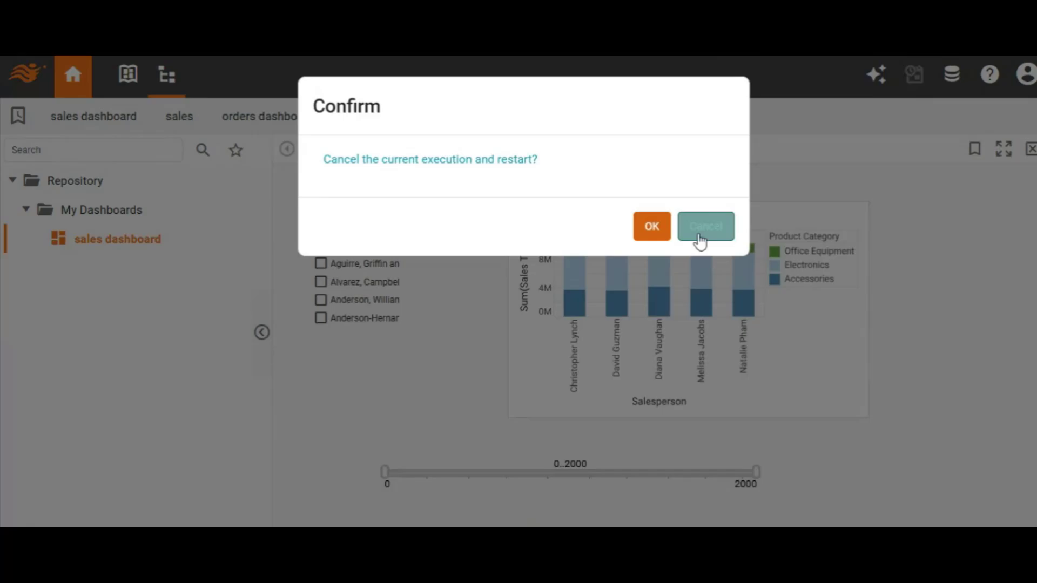
pyautogui.click(699, 237)
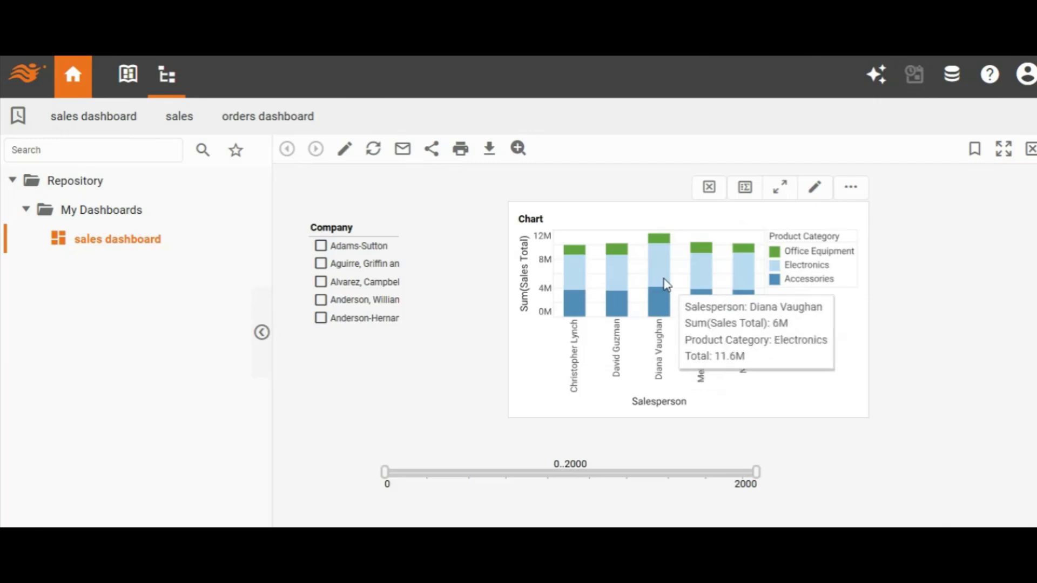
# Show the detail records behind the tallest bar's Electronics segment, look through them, and close the data and clear the selection
pyautogui.click(661, 276)
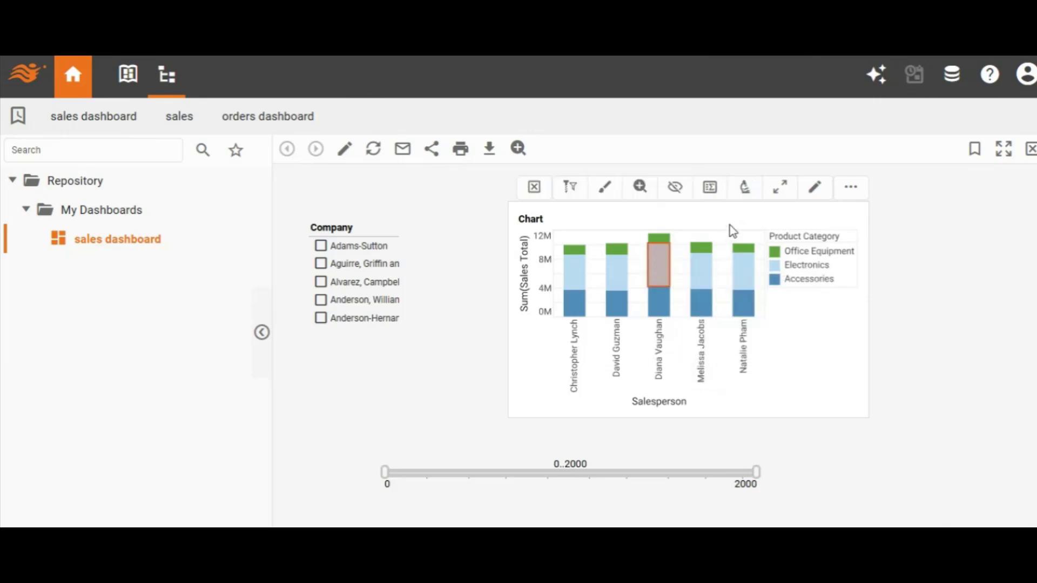
pyautogui.click(745, 189)
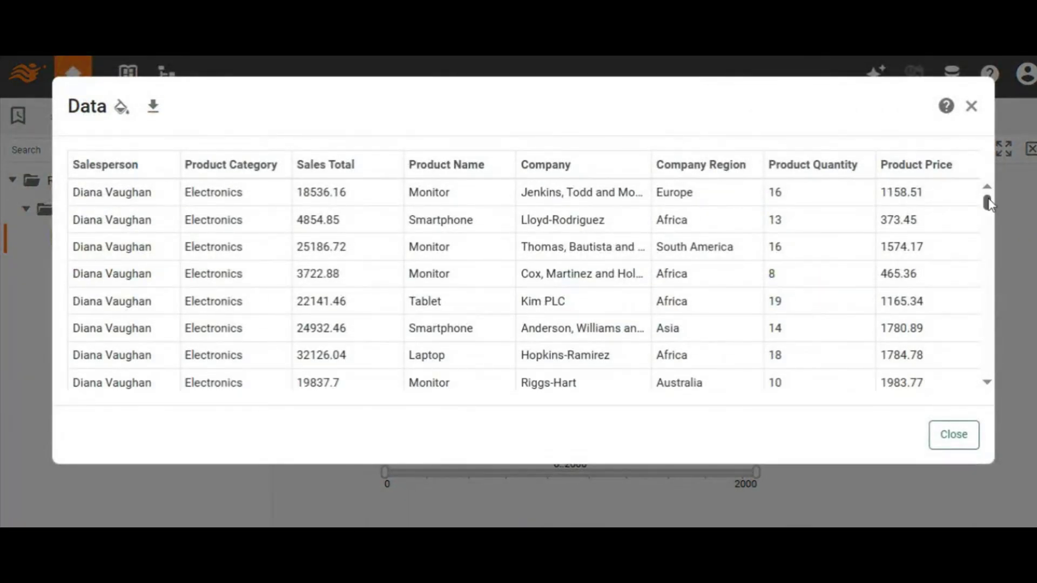
pyautogui.moveTo(988, 204); pyautogui.dragTo(989, 208)
pyautogui.scroll(-5, 990, 216)
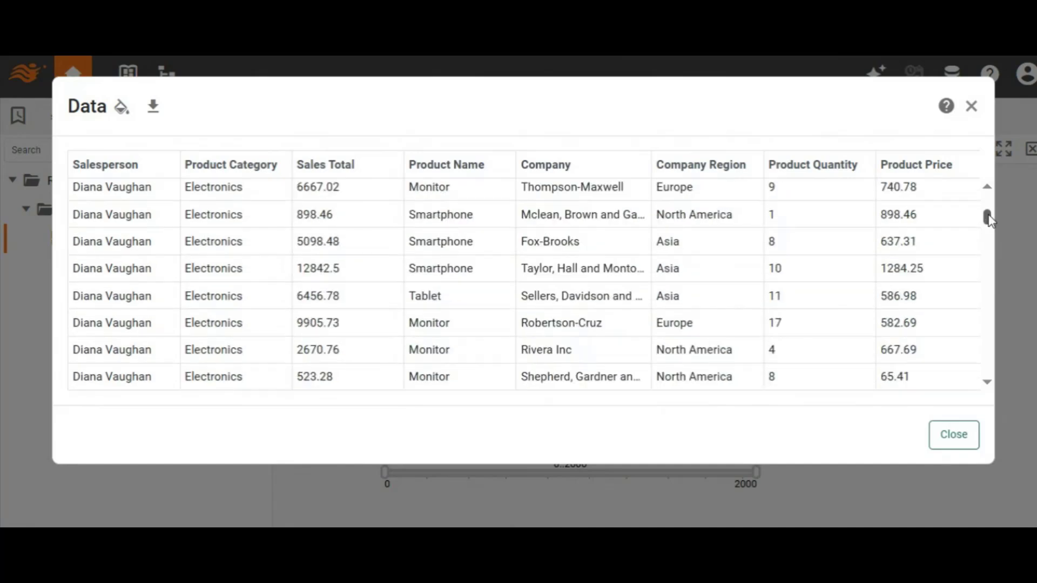
pyautogui.moveTo(989, 219); pyautogui.dragTo(990, 238)
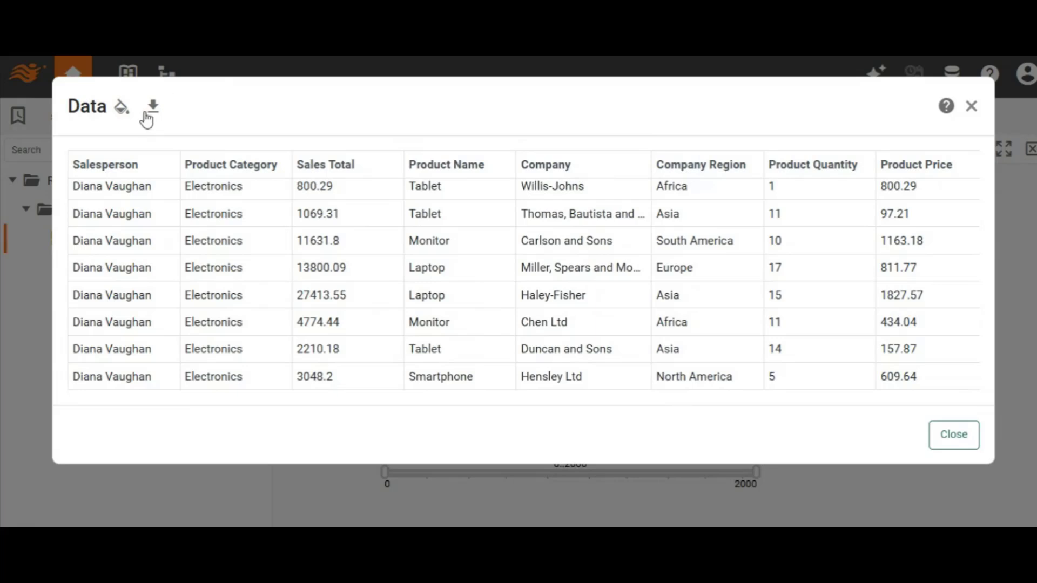
pyautogui.click(953, 444)
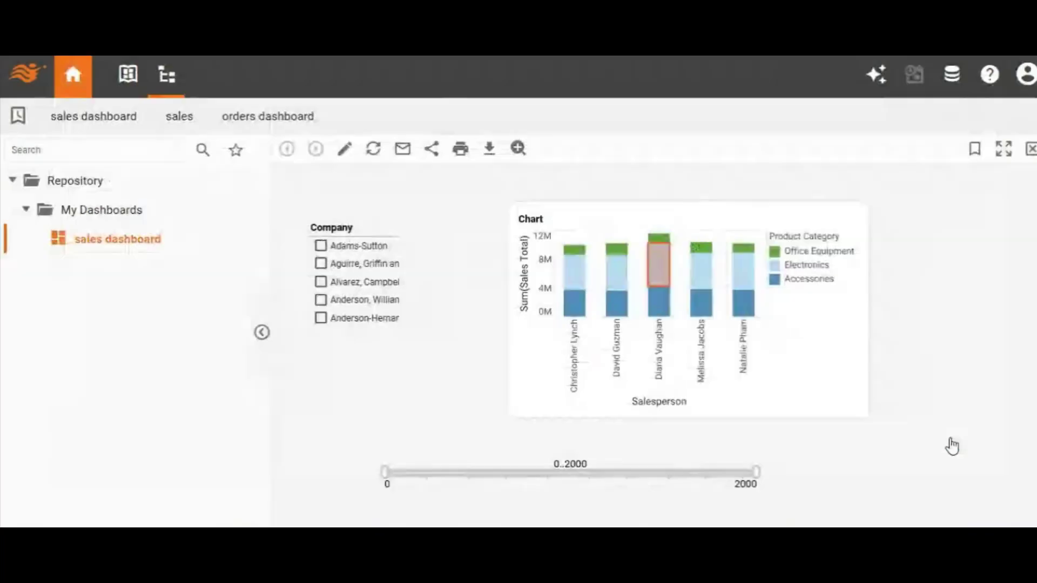
pyautogui.click(804, 346)
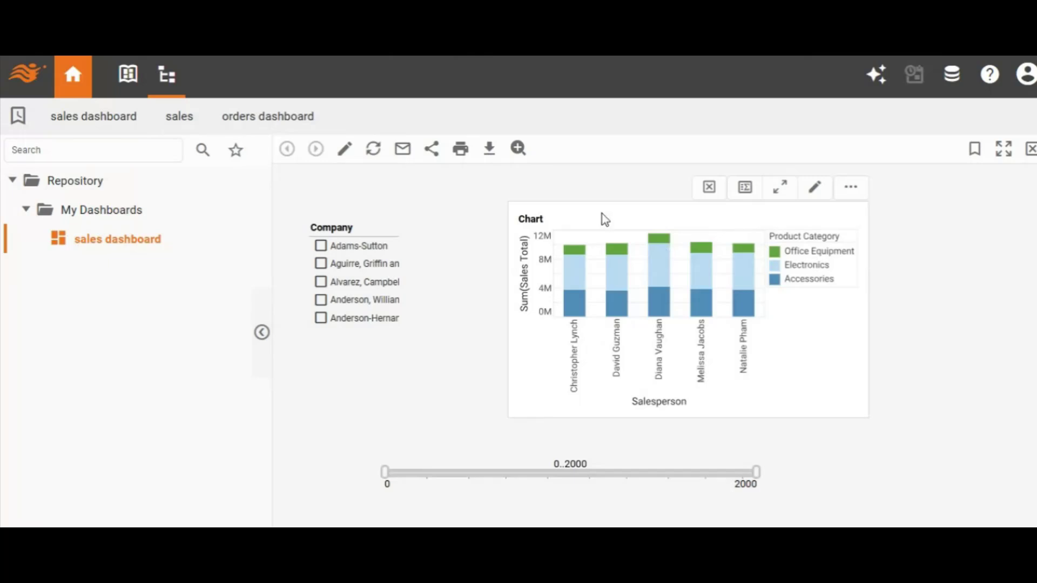
# Edit the chart to color its bars by Company Region instead of Product Category, and finish to view it in the dashboard
pyautogui.click(815, 189)
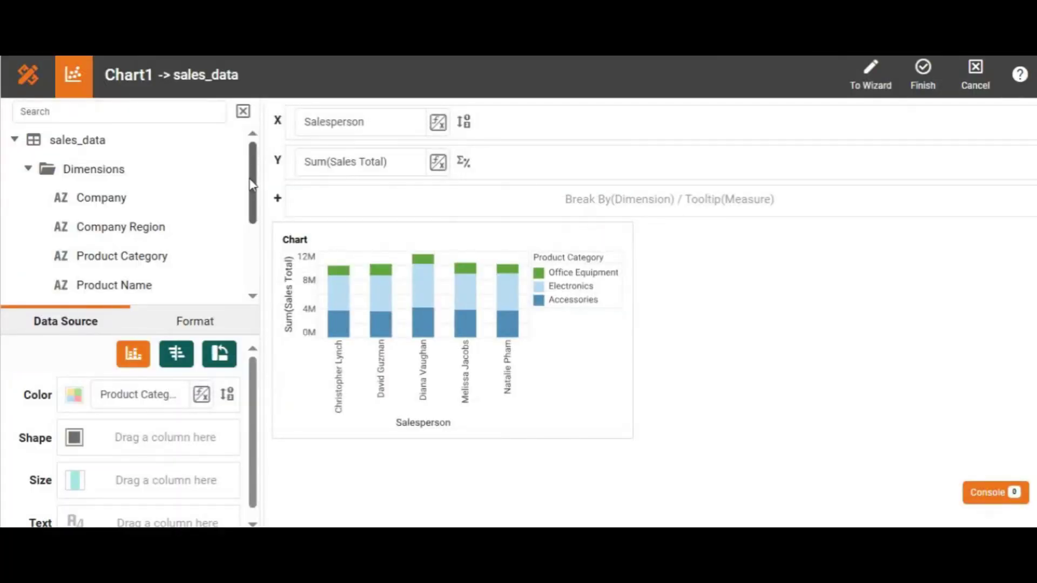
pyautogui.moveTo(250, 183); pyautogui.dragTo(250, 198)
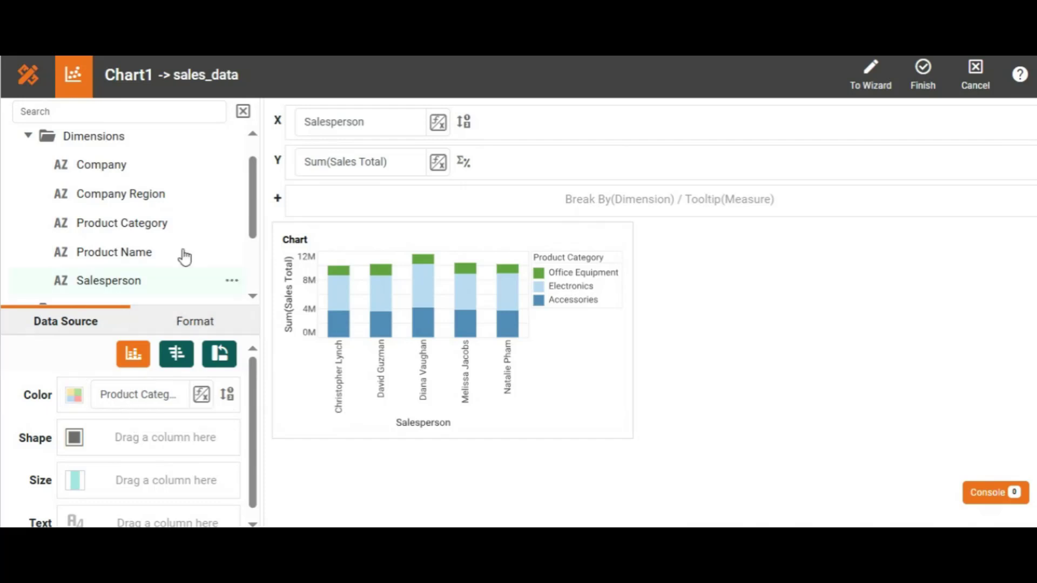
pyautogui.moveTo(125, 397); pyautogui.dragTo(141, 290)
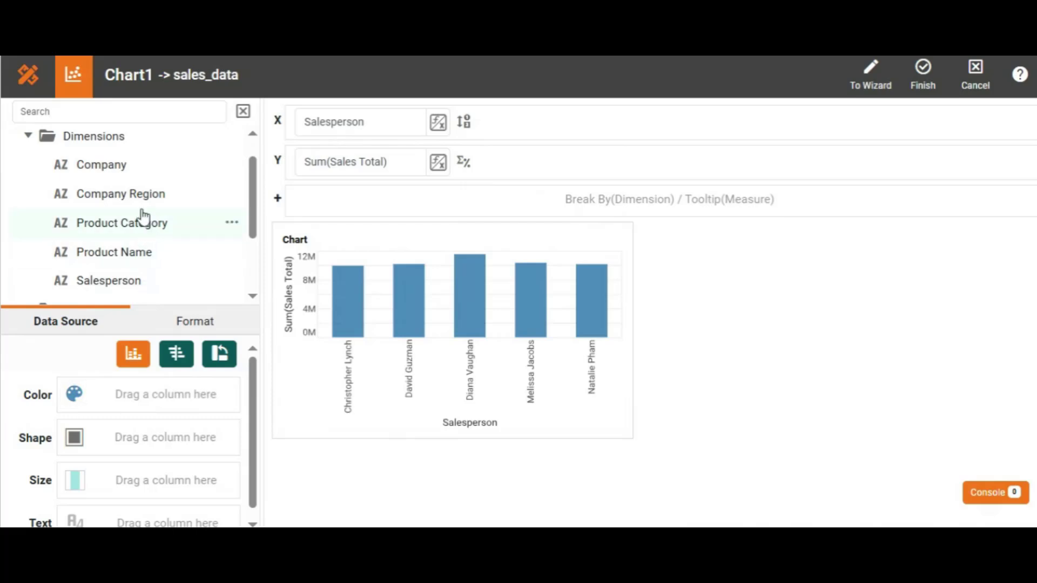
pyautogui.moveTo(137, 204); pyautogui.dragTo(139, 392)
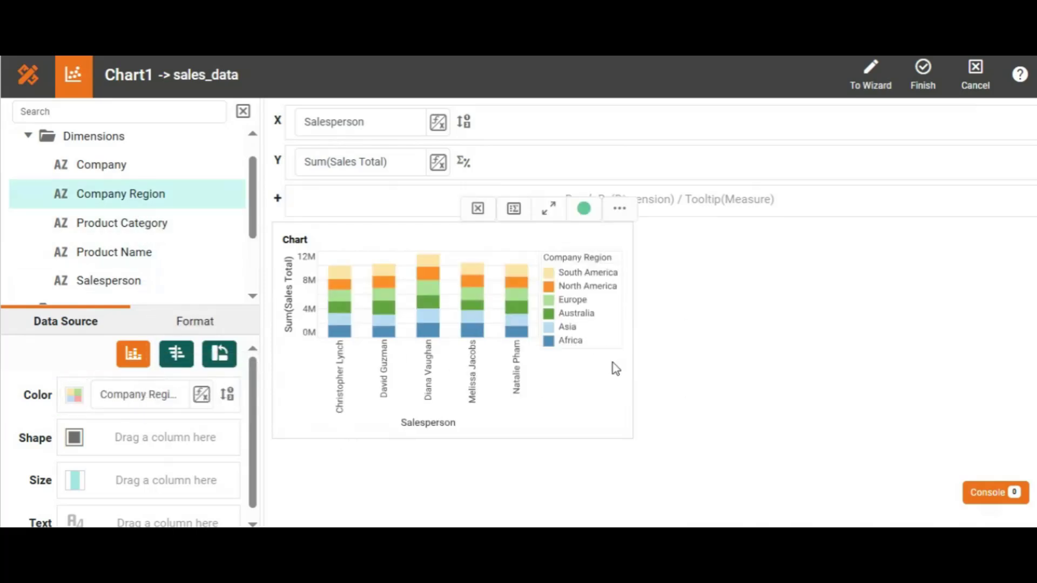
pyautogui.click(923, 73)
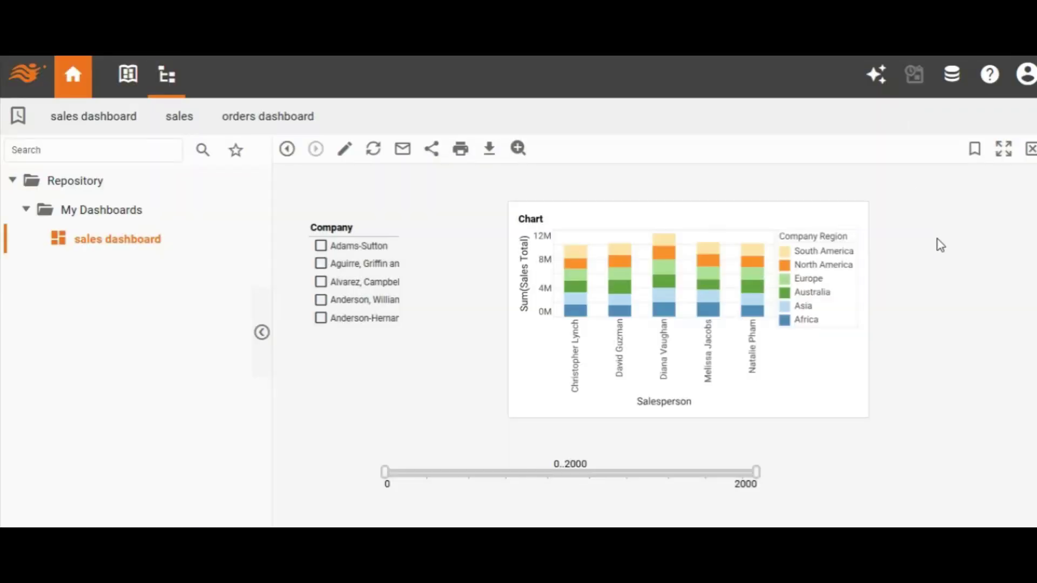
pyautogui.moveTo(862, 335)
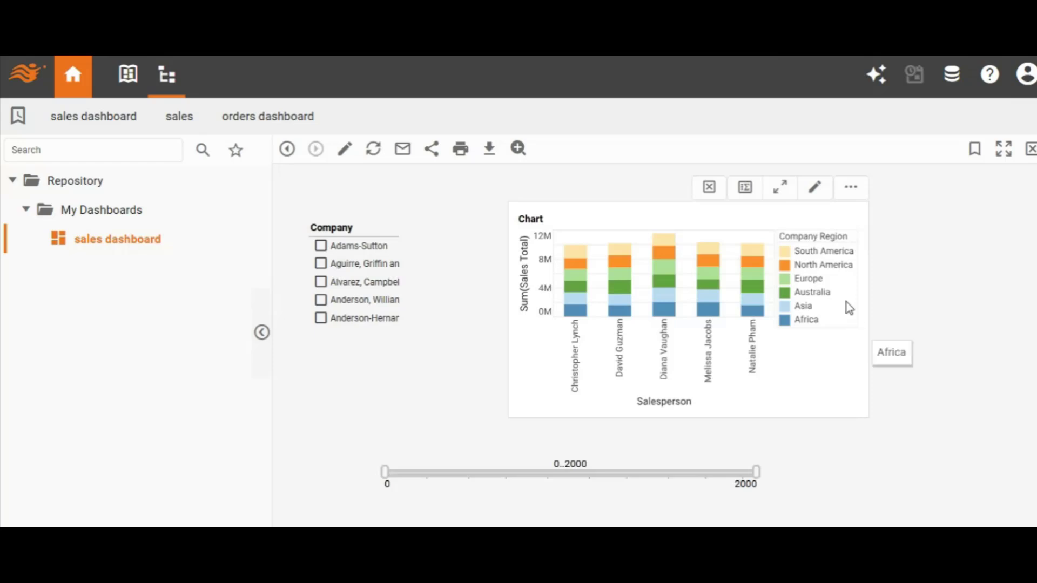
pyautogui.moveTo(717, 318)
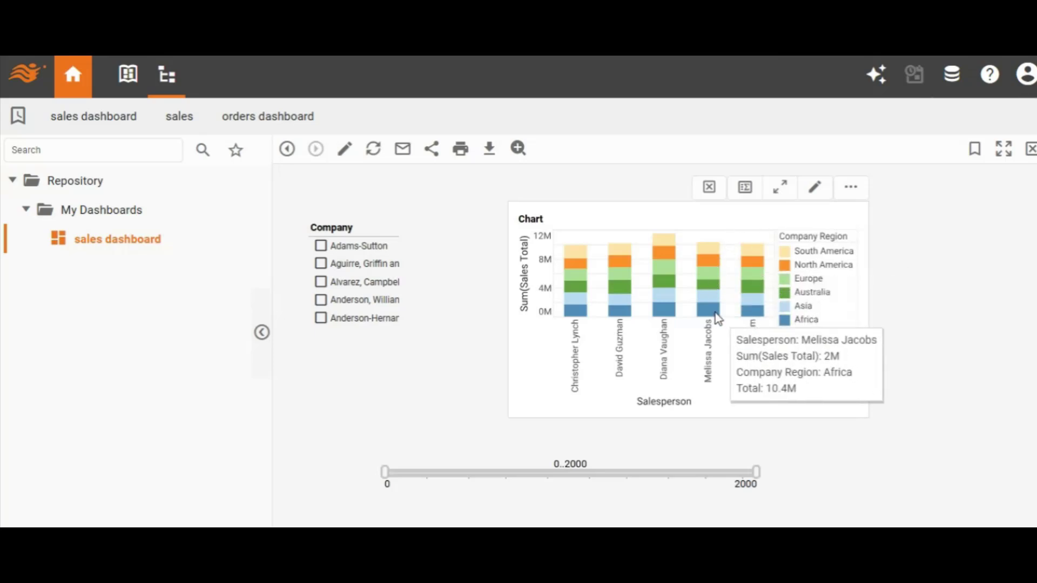